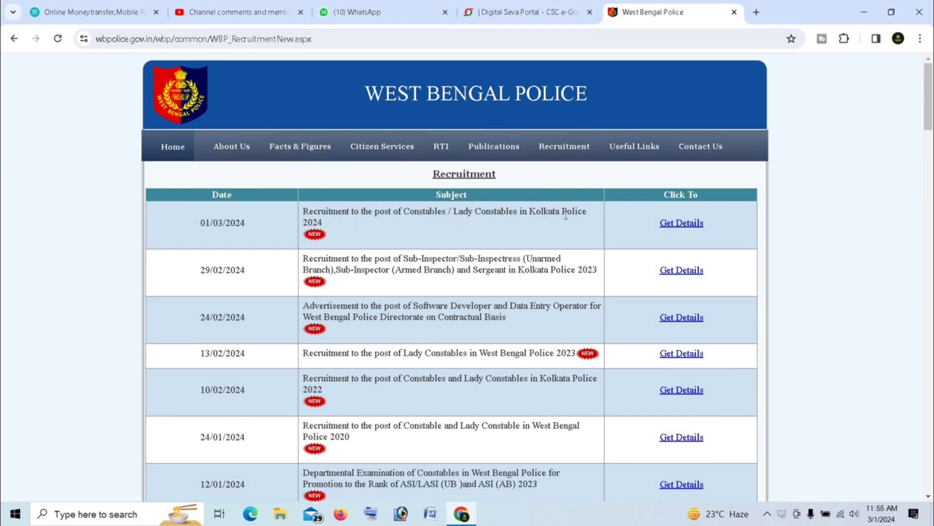
# From the home page's Recruitment menu, open the Kolkata Police 2024 Constables/Lady Constables notice
pyautogui.click(13, 39)
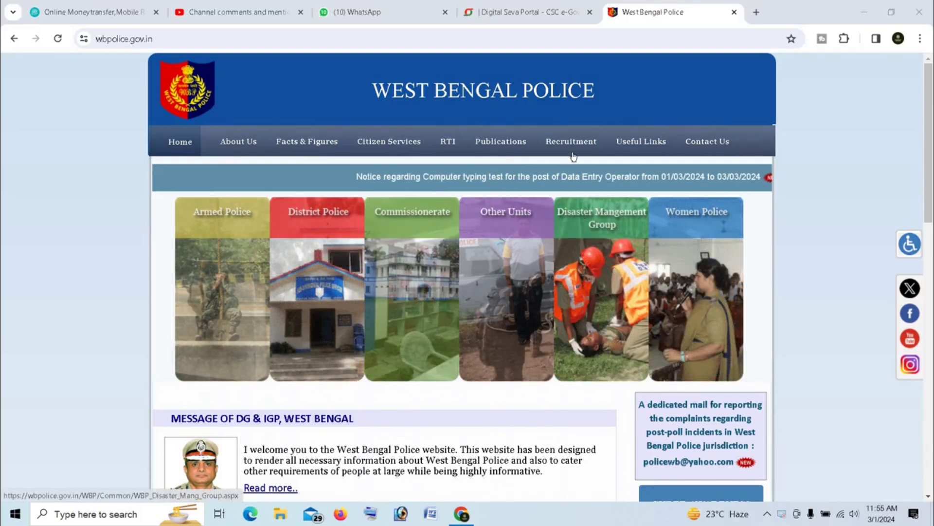
pyautogui.moveTo(579, 145)
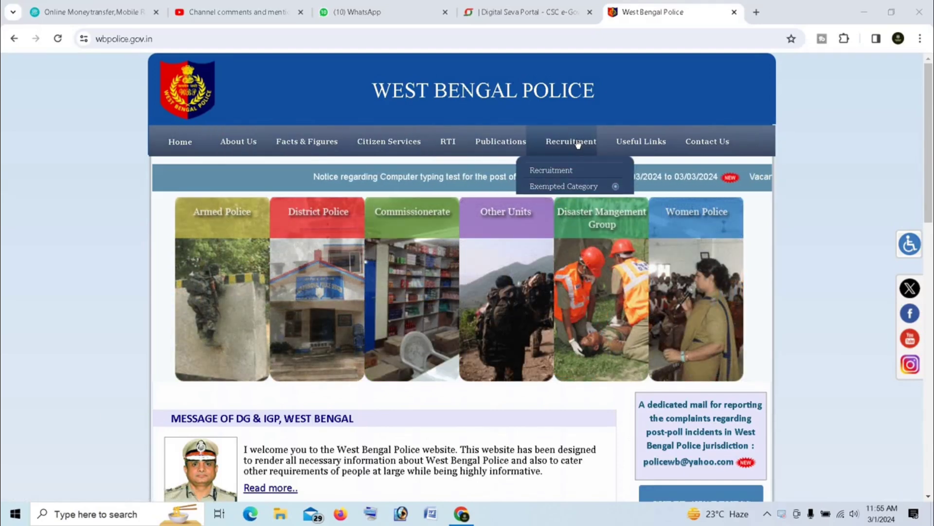
pyautogui.click(563, 171)
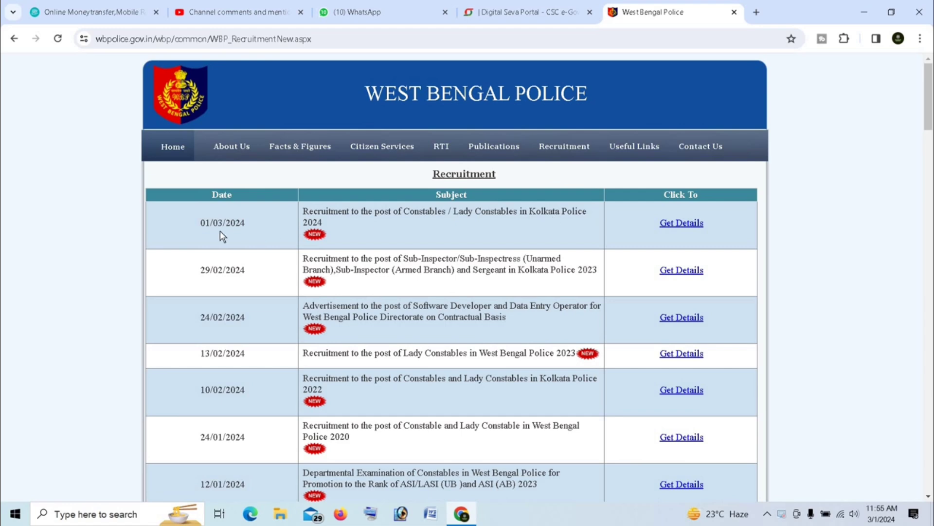
pyautogui.click(692, 223)
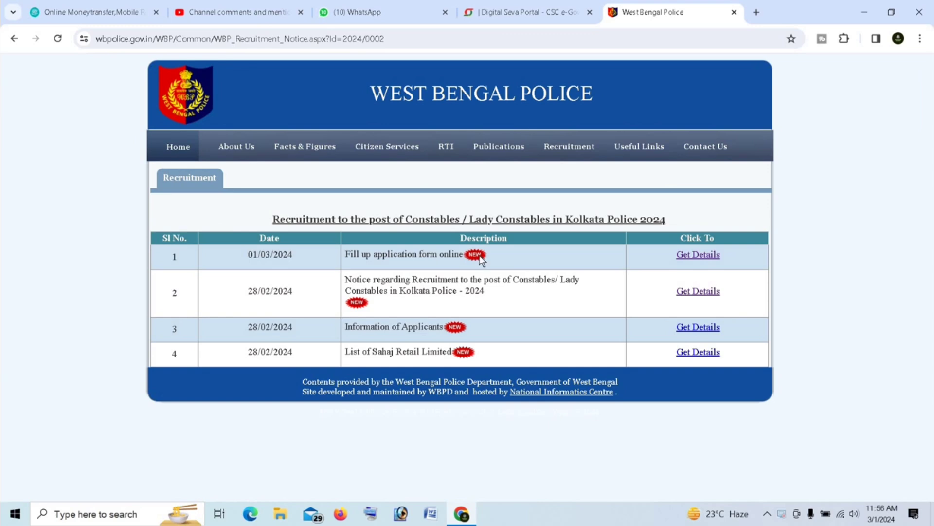
# Reach the New Applicant Sign Up form through the Constables KP 2024 post's Apply Online link
pyautogui.click(703, 256)
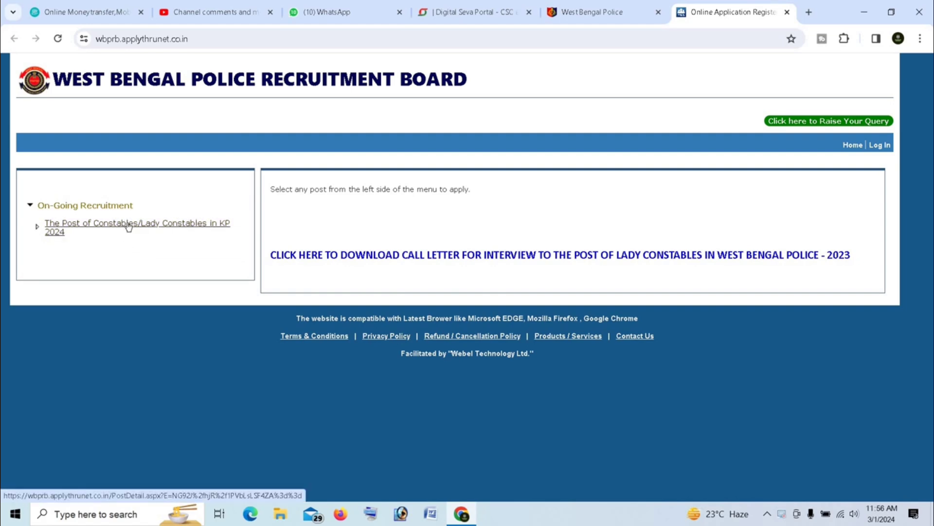
pyautogui.click(129, 226)
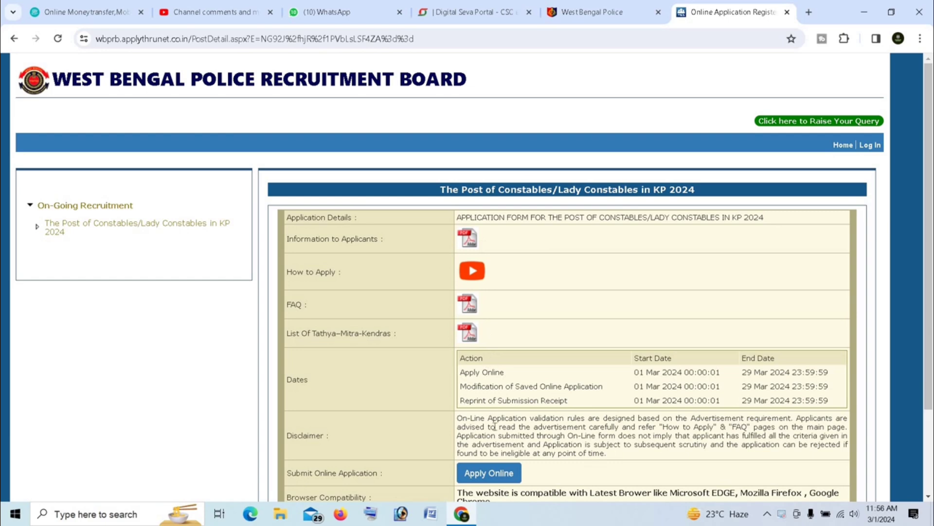
pyautogui.click(503, 478)
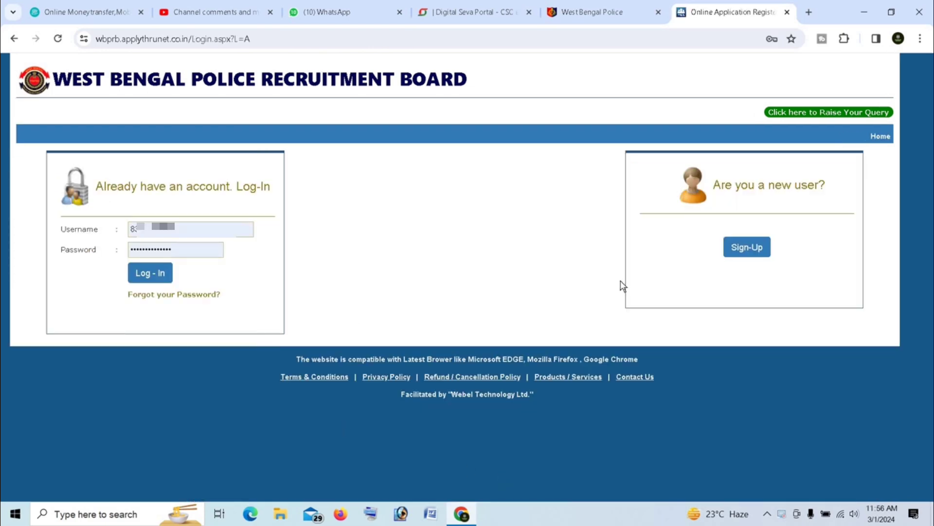
pyautogui.click(750, 249)
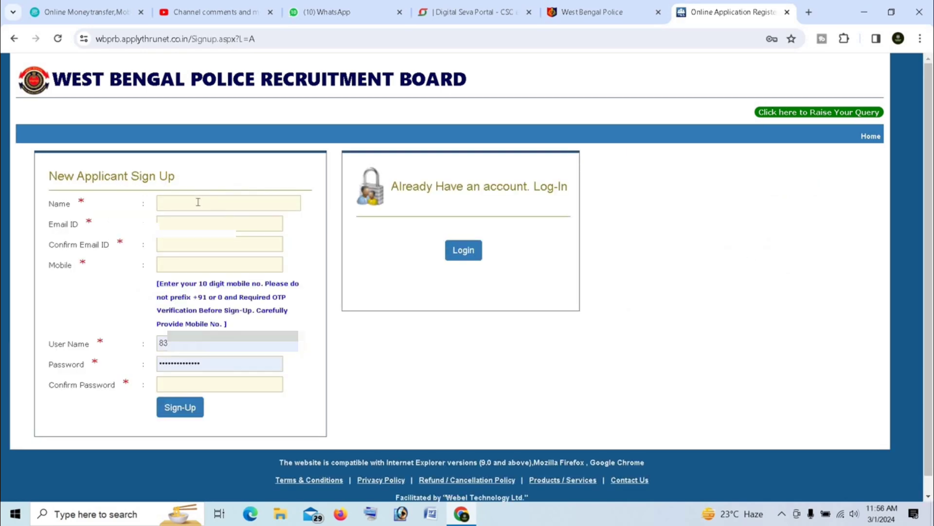
# Enter the applicant's name and sign-up details, submit them, and verify the received mobile OTP
pyautogui.click(197, 202)
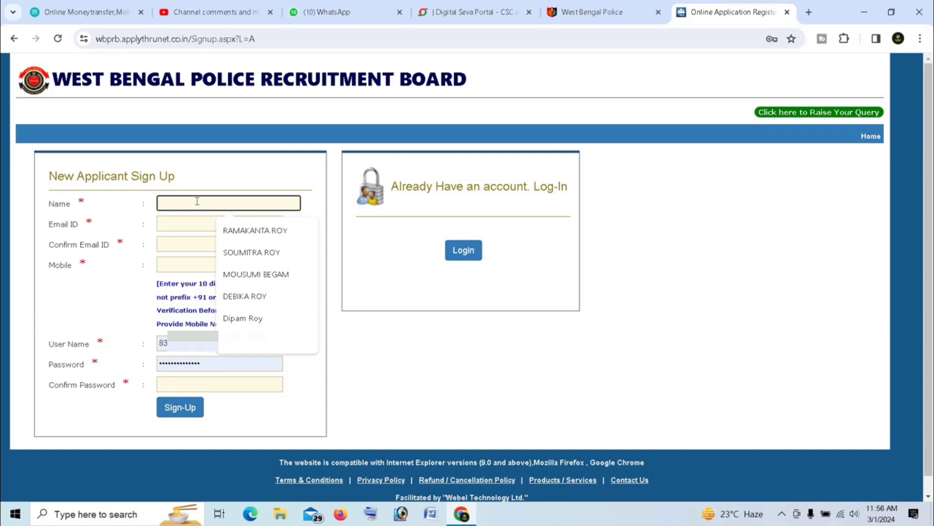
pyautogui.write('SW')
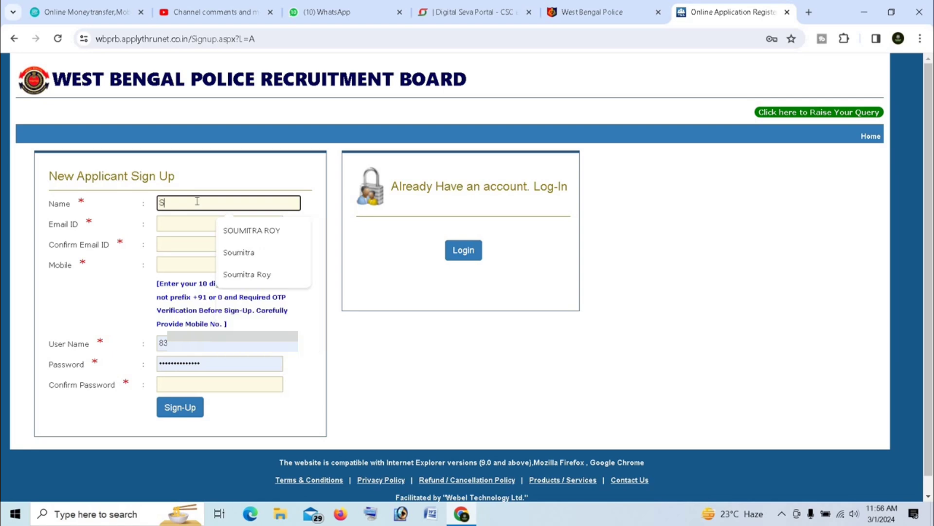
pyautogui.write('AO')
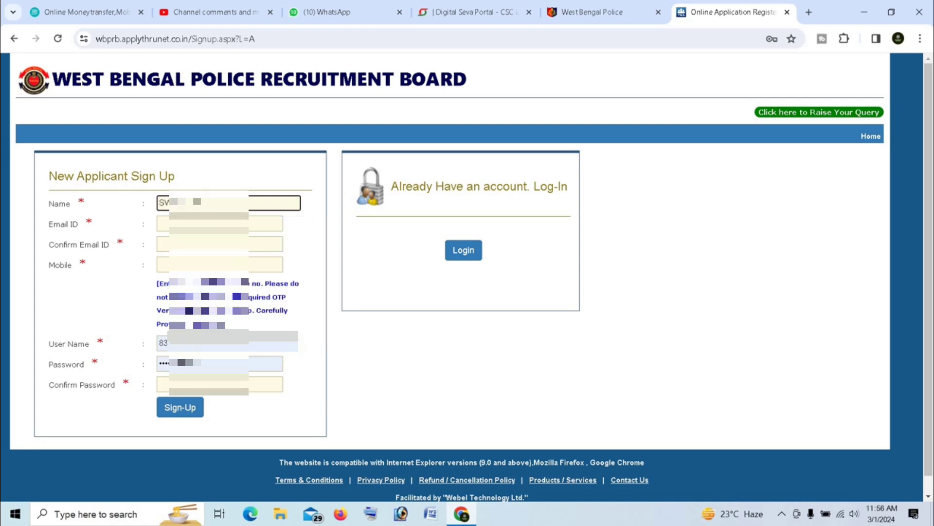
pyautogui.click(185, 405)
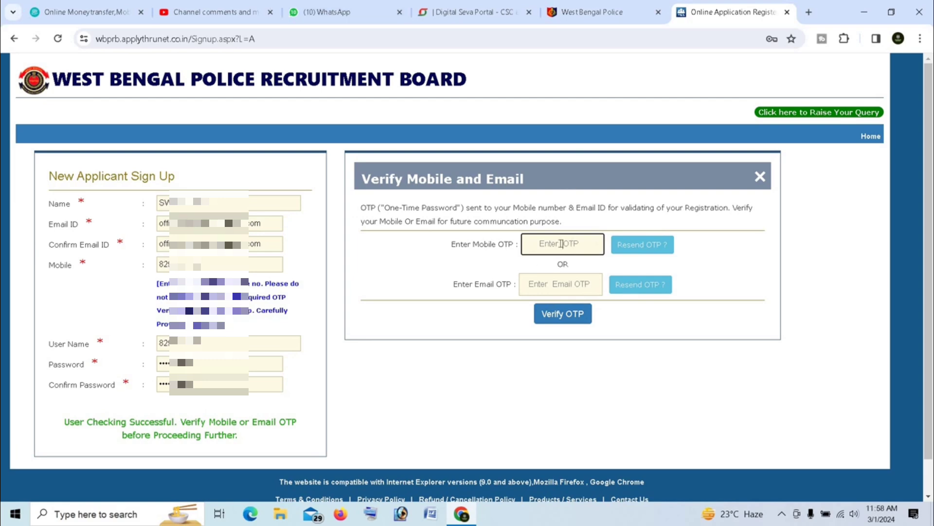
pyautogui.click(555, 325)
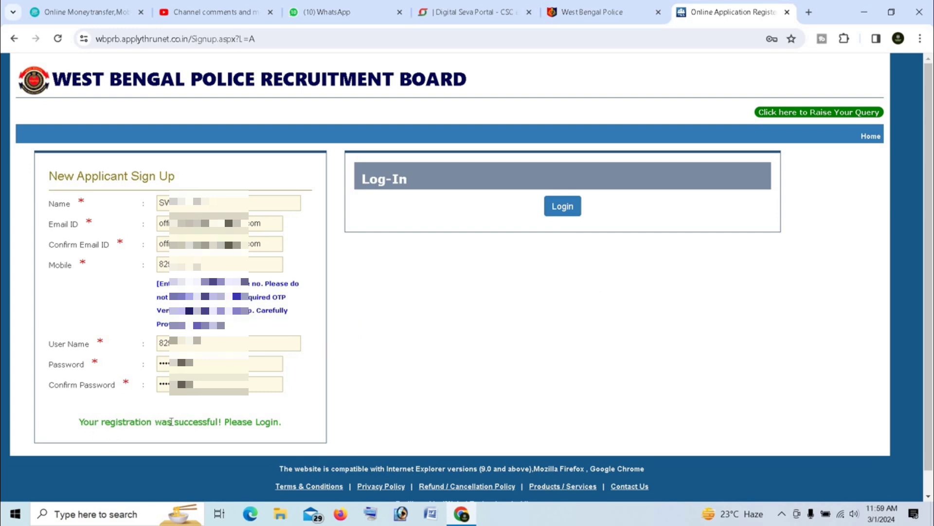
# Log in with the new account, saving the password in Chrome, and dismiss the login alert
pyautogui.click(575, 209)
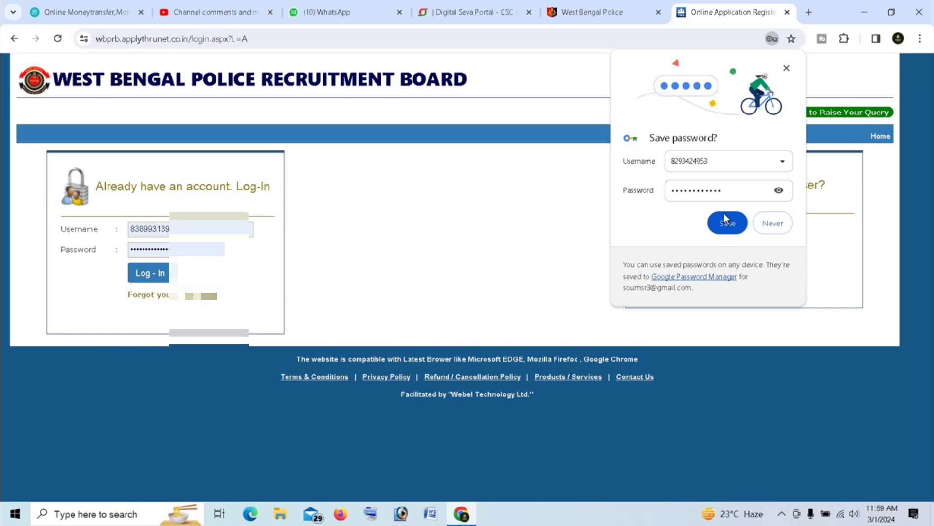
pyautogui.click(727, 223)
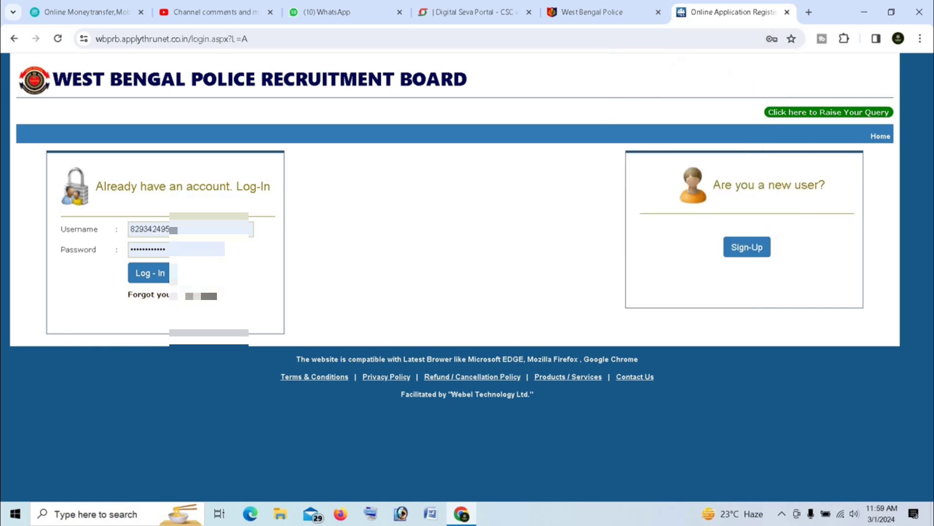
pyautogui.click(150, 276)
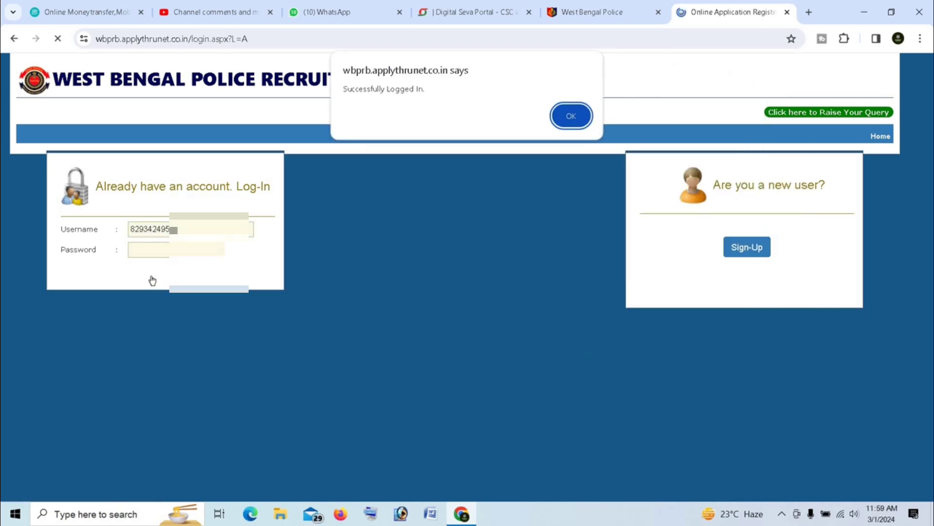
pyautogui.press('Return')
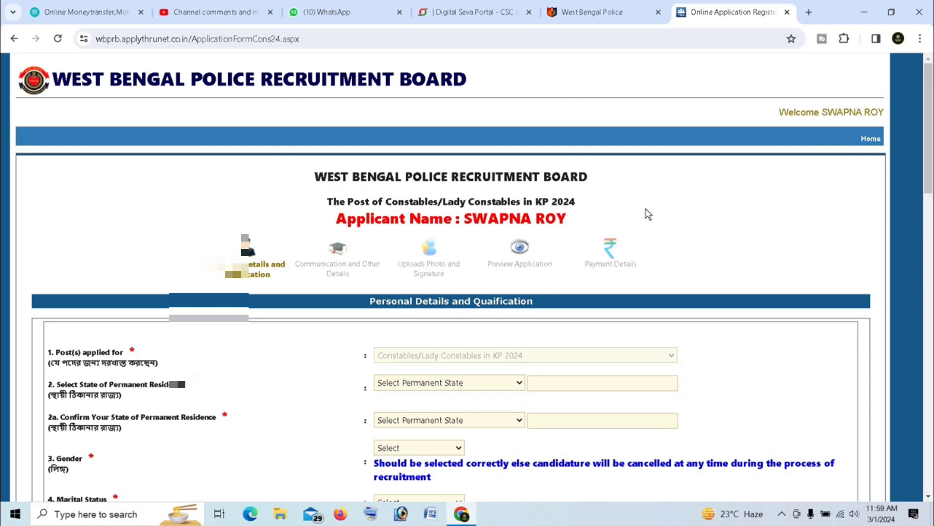
# Set the permanent residence state to WEST BENGAL
pyautogui.scroll(-2, 636, 213)
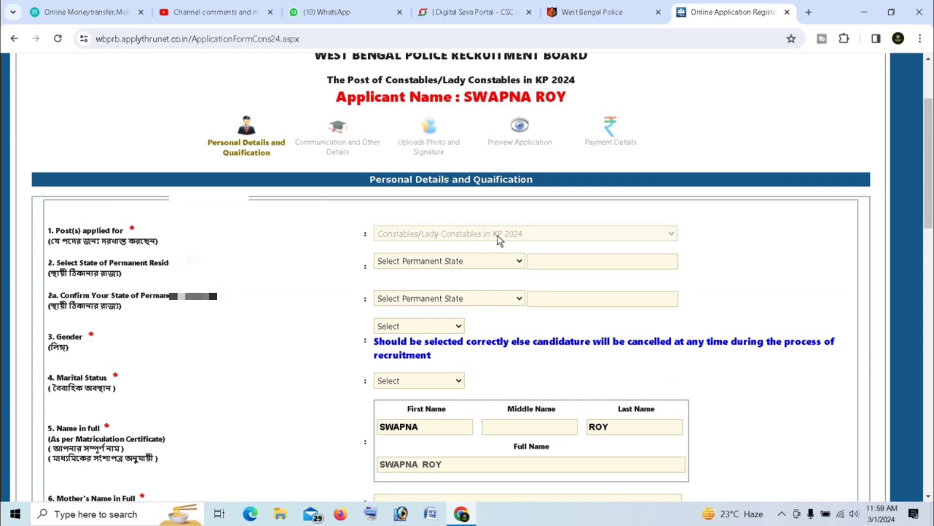
pyautogui.click(486, 261)
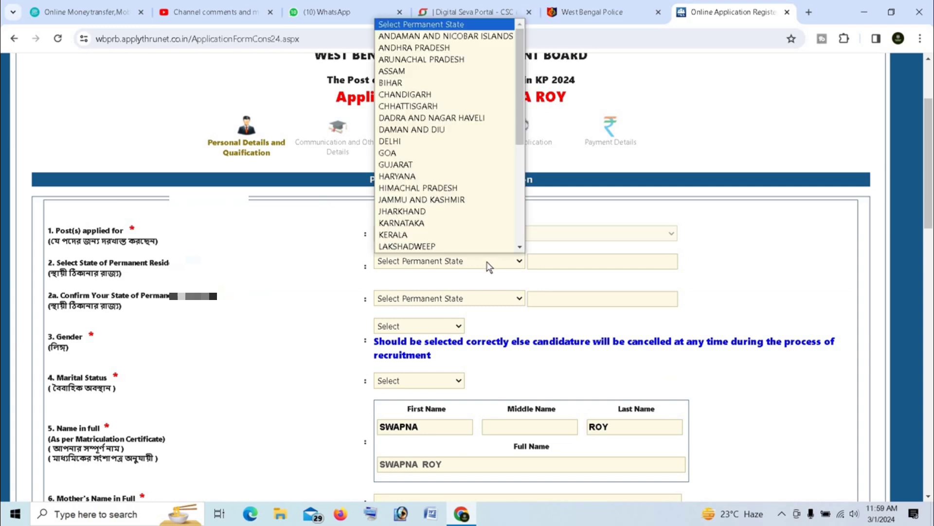
pyautogui.scroll(-4, 417, 224)
pyautogui.click(412, 247)
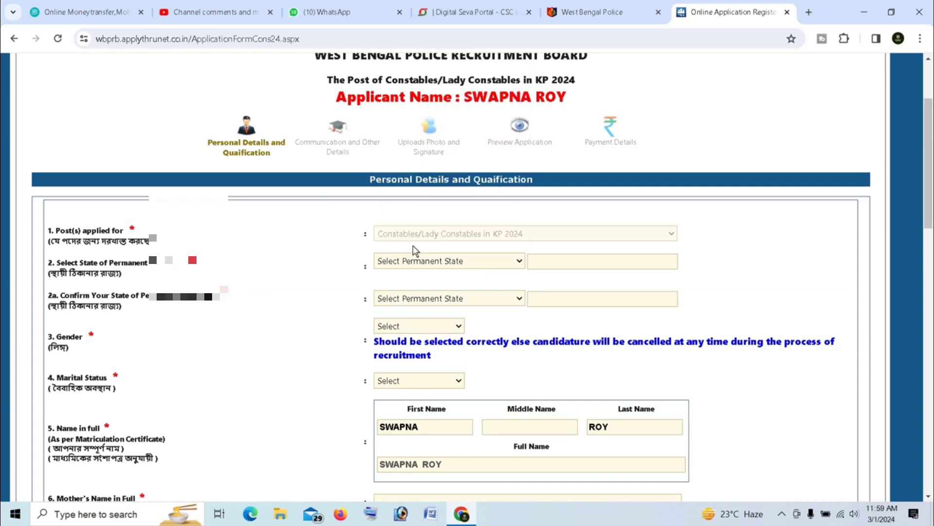
pyautogui.click(456, 302)
pyautogui.scroll(-5, 427, 263)
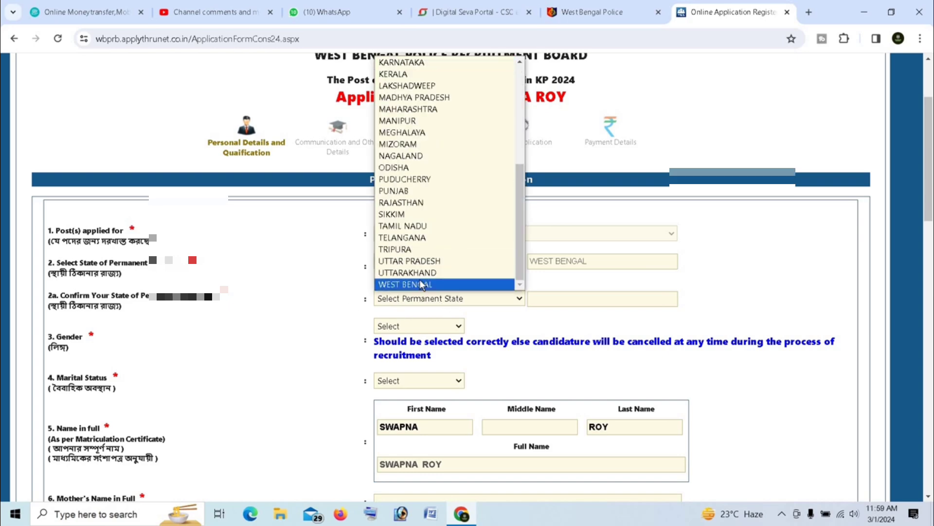
pyautogui.click(420, 283)
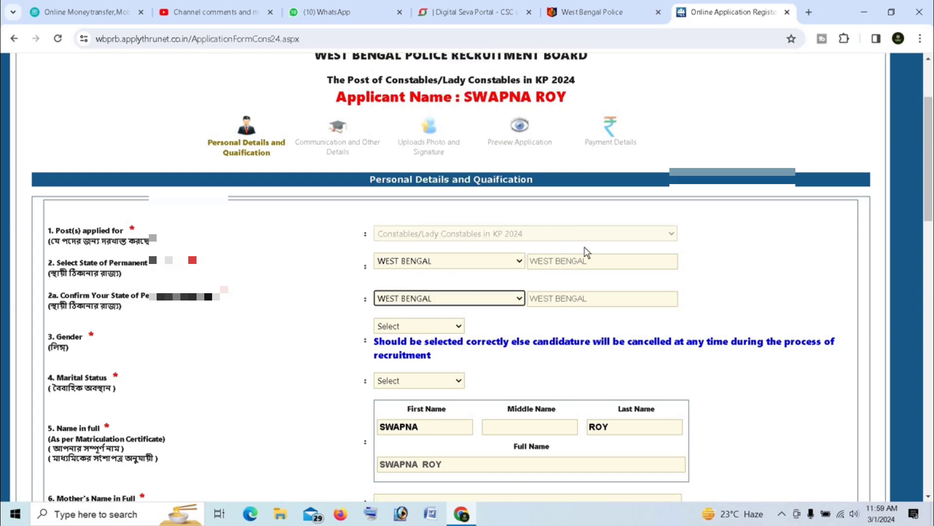
pyautogui.scroll(-4, 634, 251)
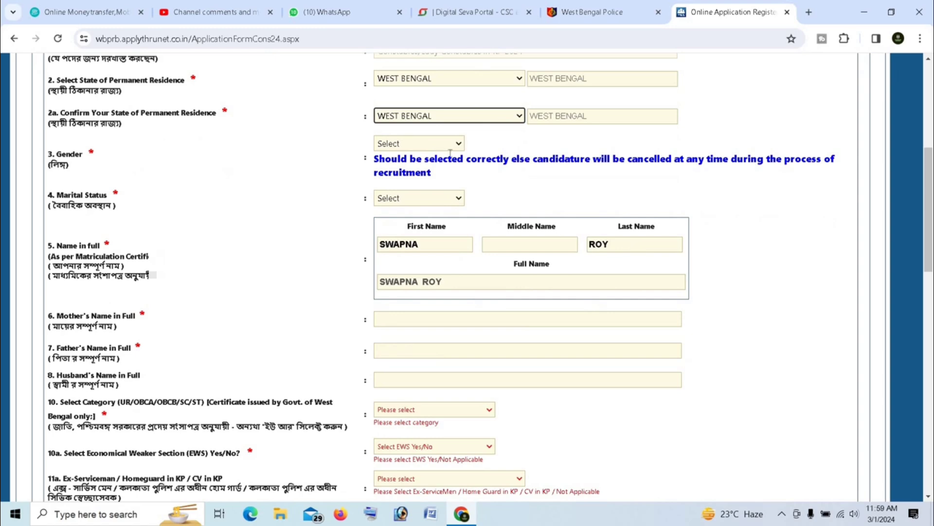
# Set gender to Female and marital status to Married
pyautogui.click(437, 143)
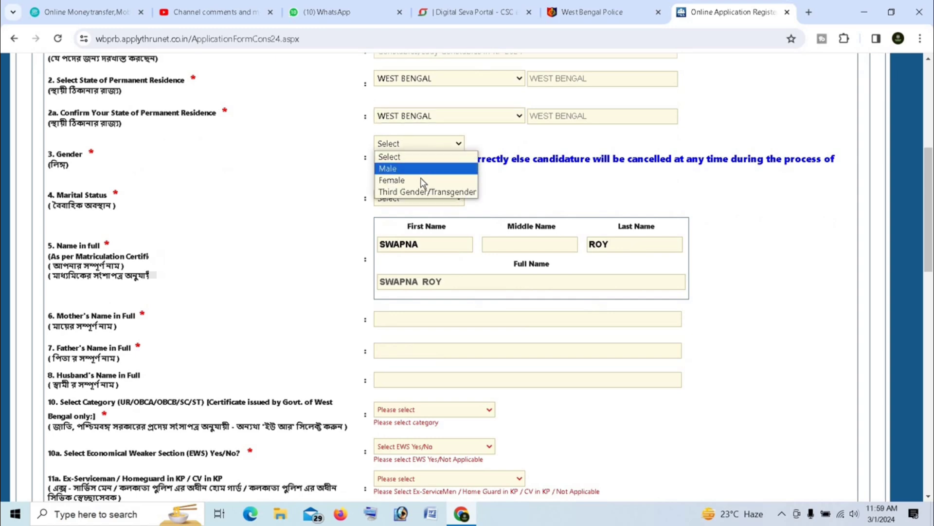
pyautogui.click(422, 181)
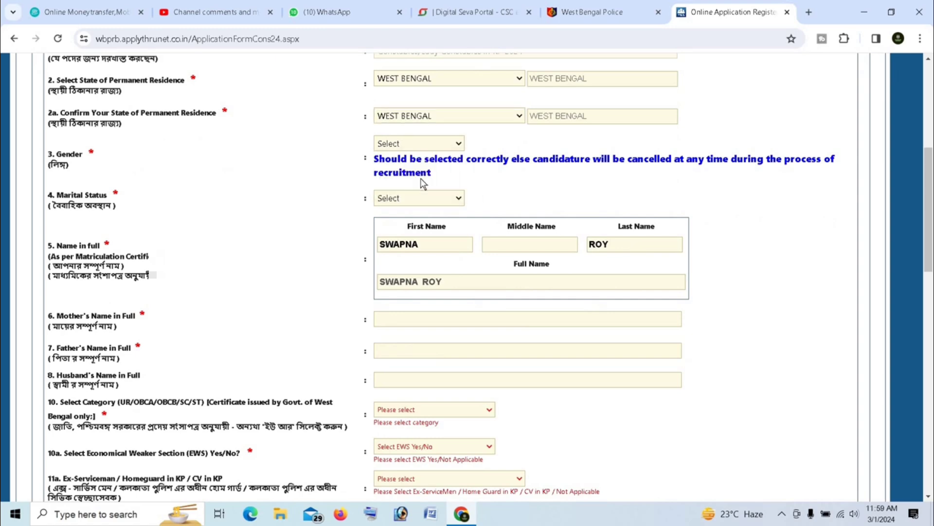
pyautogui.click(451, 198)
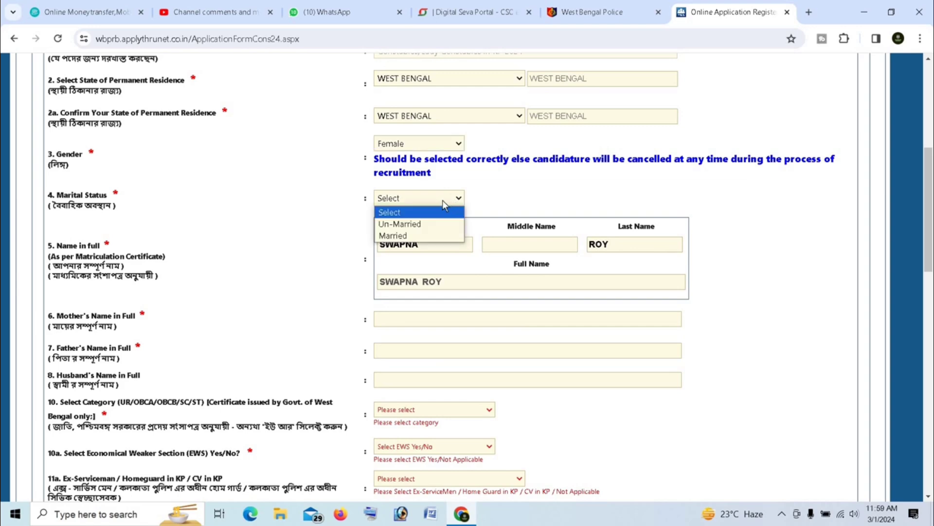
pyautogui.click(413, 236)
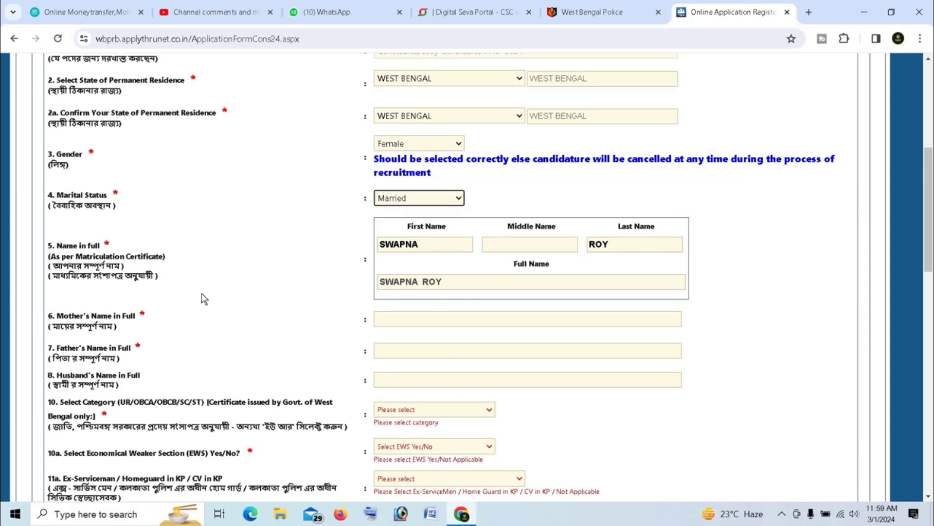
pyautogui.click(408, 316)
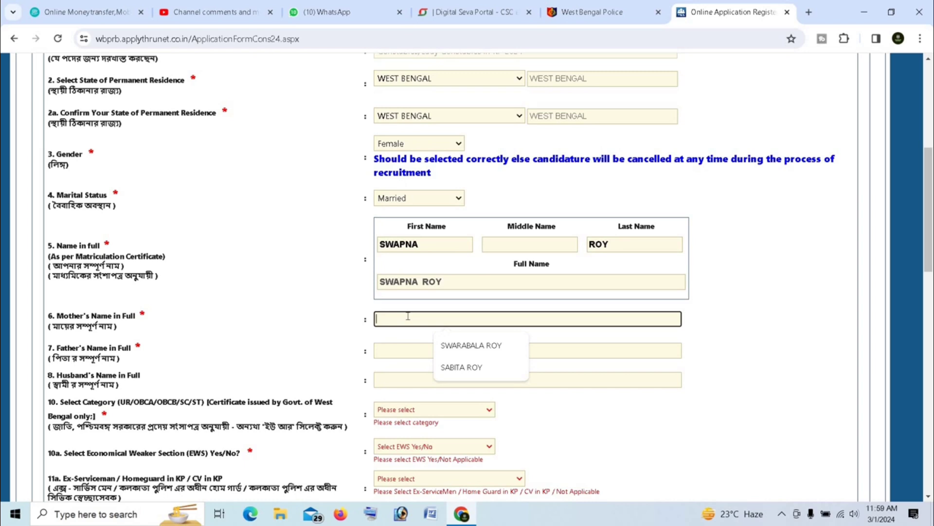
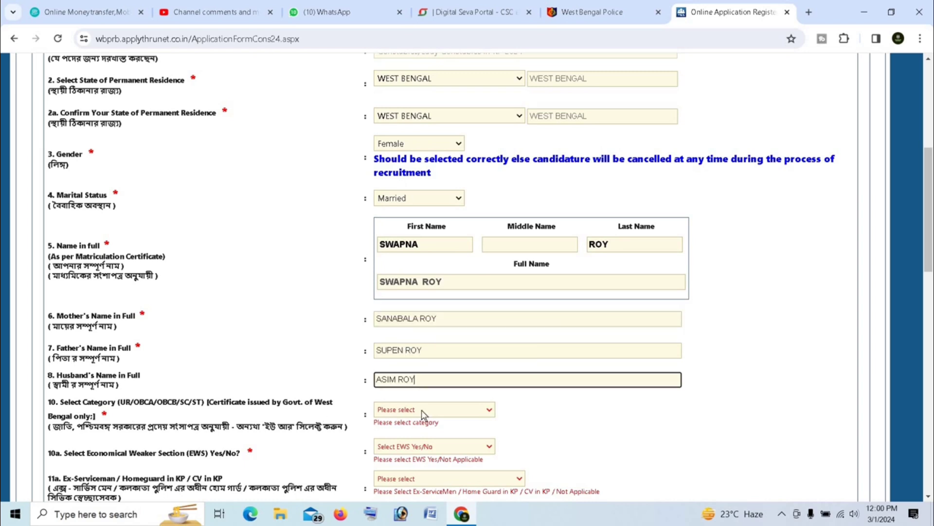
# Enter the parents' and husband's names and choose SCHEDULED CASTE as the category
pyautogui.click(422, 410)
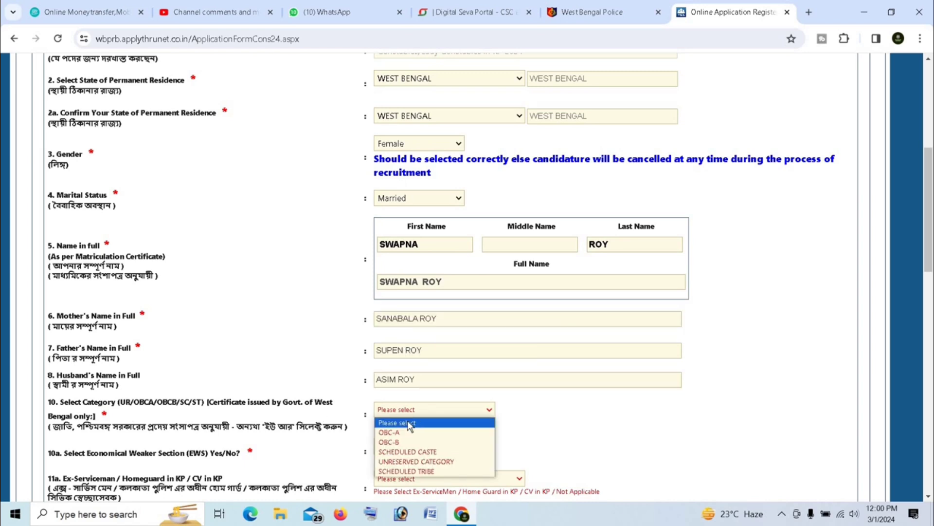
pyautogui.click(408, 452)
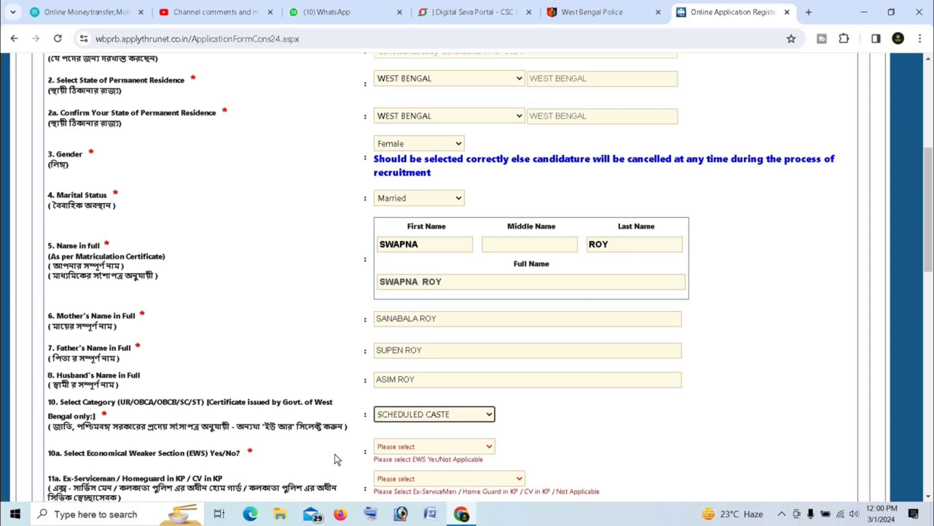
pyautogui.click(414, 446)
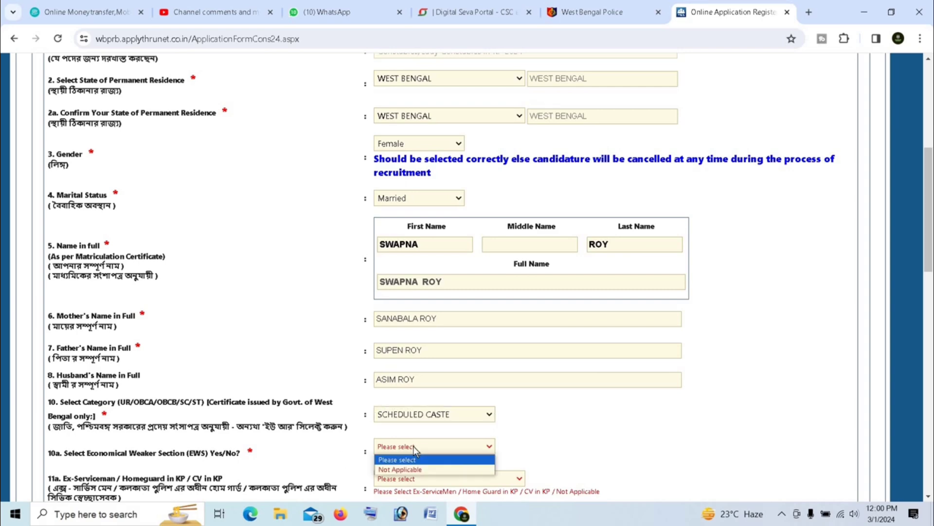
pyautogui.click(408, 470)
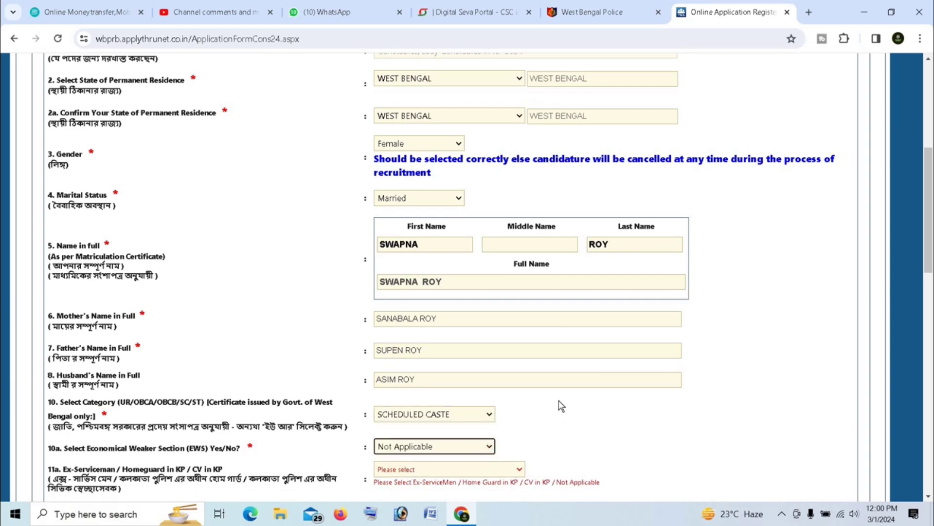
pyautogui.scroll(-3, 562, 406)
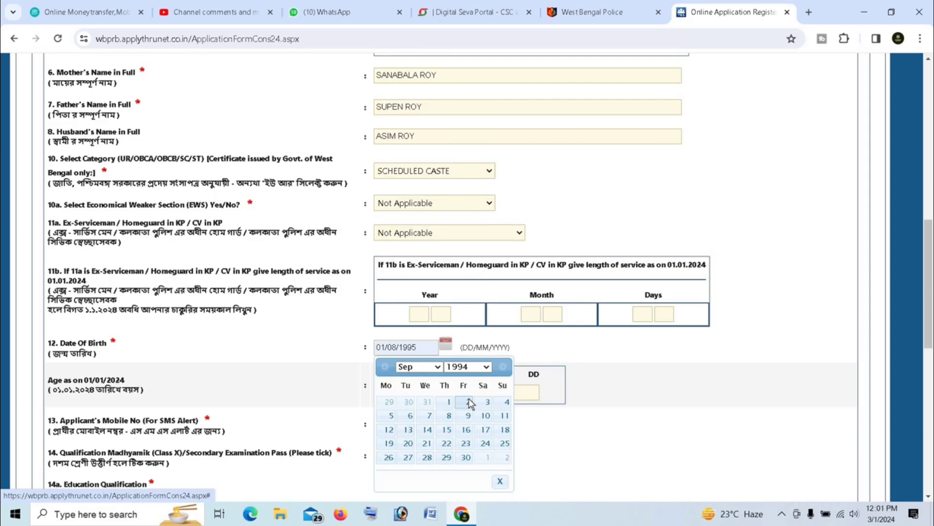
pyautogui.click(468, 398)
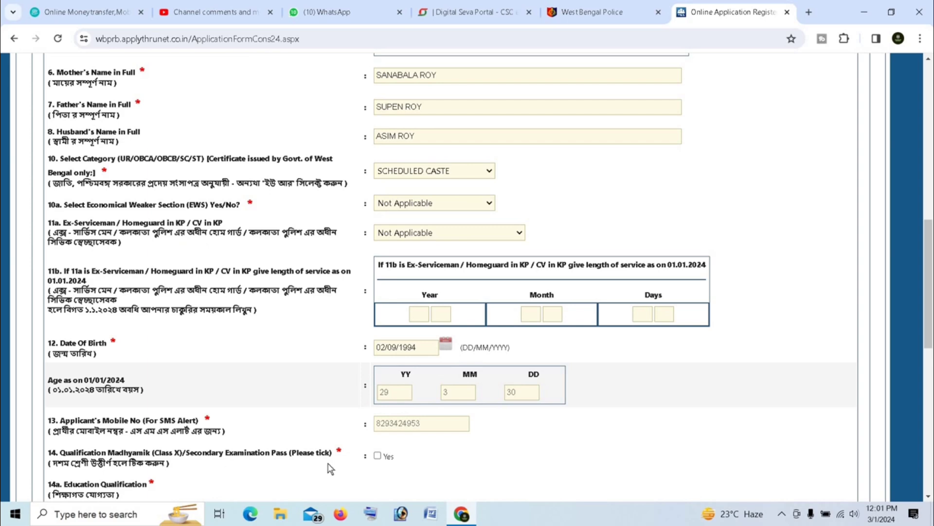
# Mark Madhyamik as passed in 2011 from West Bengal Board of Secondary Education
pyautogui.click(377, 456)
pyautogui.scroll(-5, 486, 423)
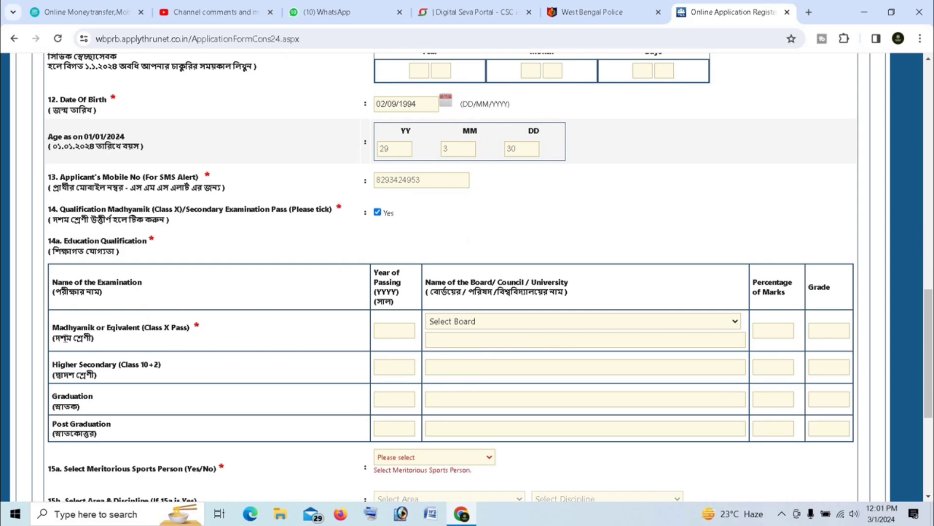
pyautogui.click(392, 331)
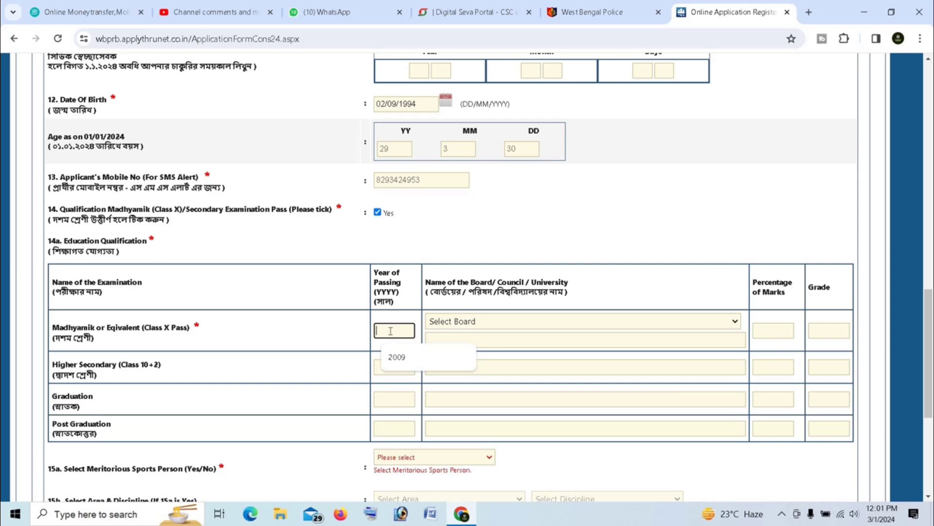
pyautogui.write('2011')
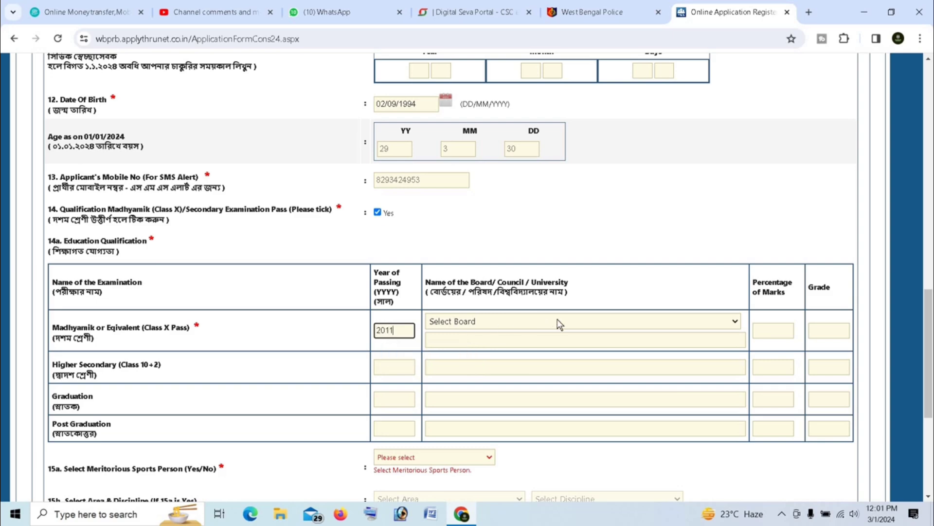
pyautogui.click(562, 324)
pyautogui.scroll(-1, 294, 279)
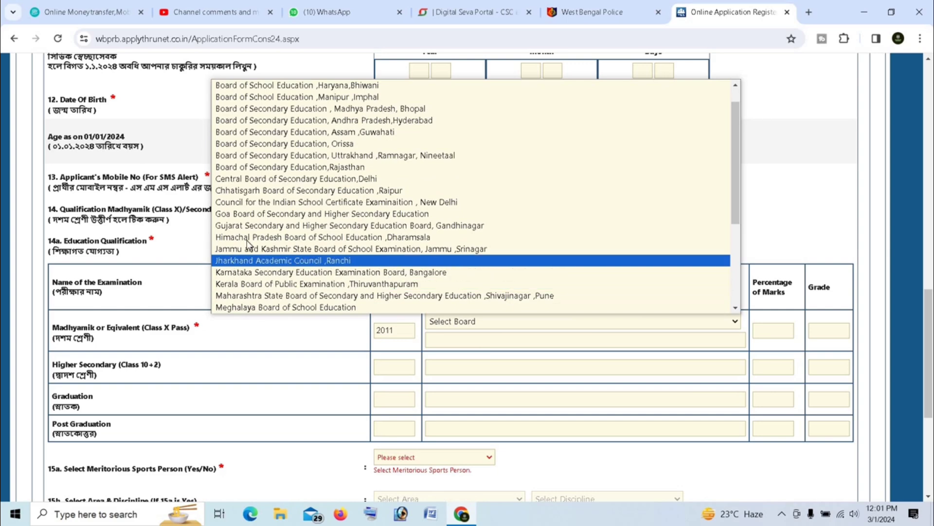
pyautogui.scroll(-3, 243, 208)
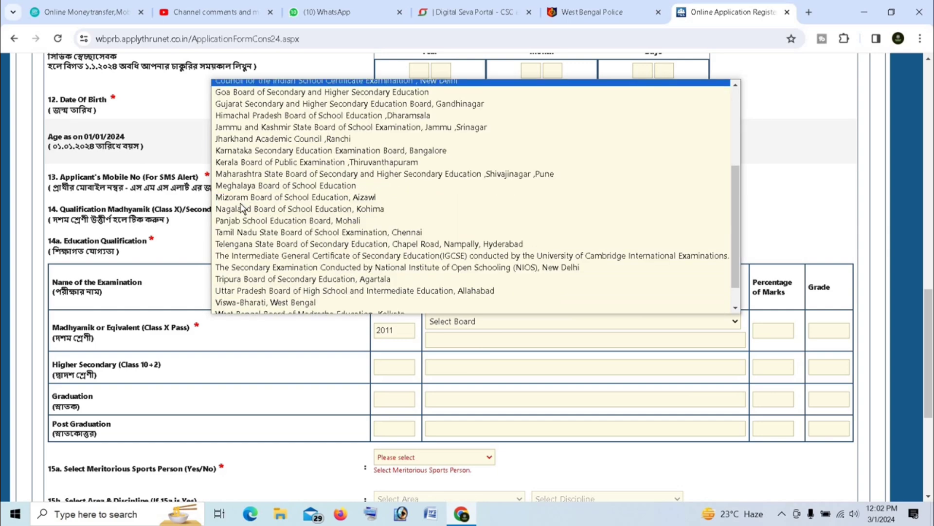
pyautogui.scroll(-1, 243, 208)
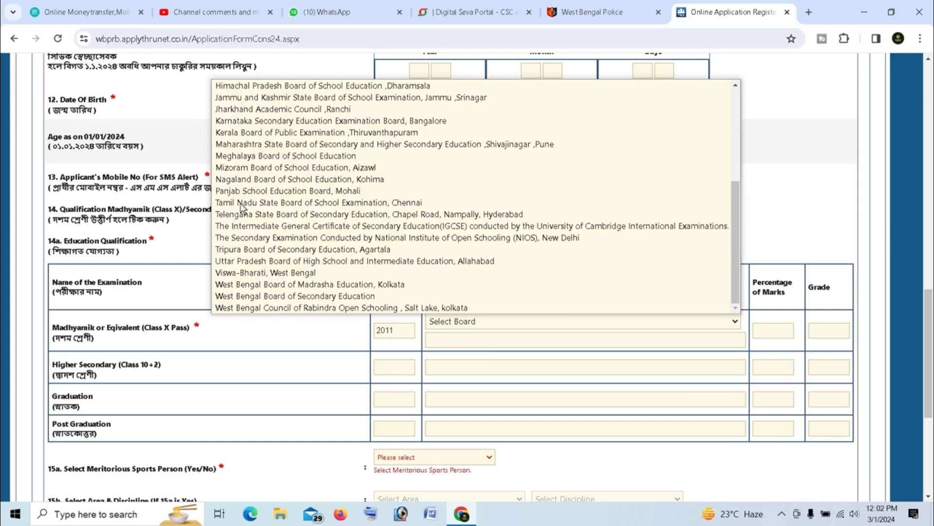
pyautogui.click(268, 296)
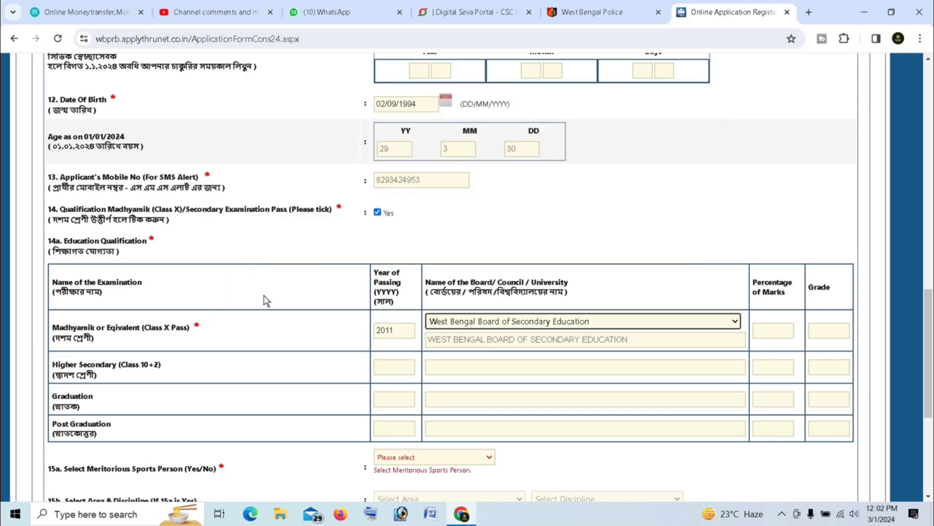
# Enter 37 percent marks and grade B for Madhyamik
pyautogui.click(771, 331)
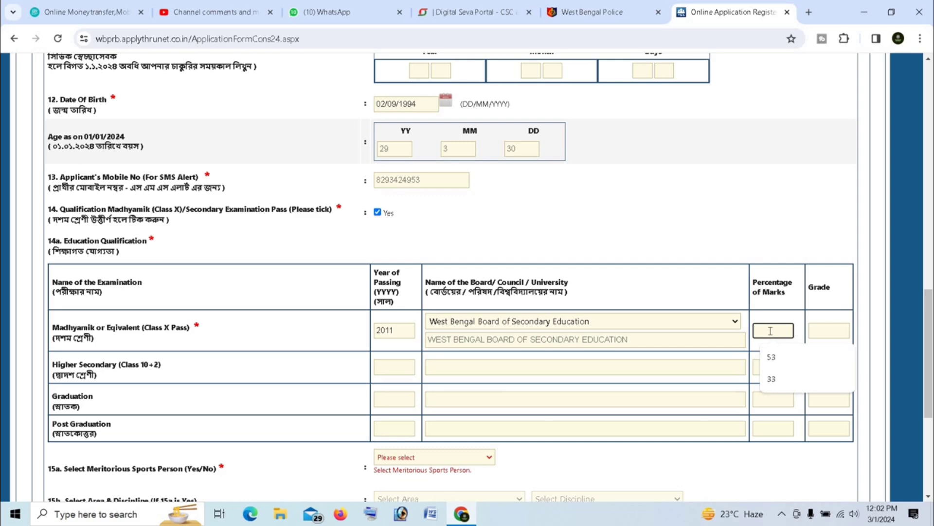
pyautogui.write('37')
pyautogui.press('Tab')
pyautogui.write('B')
pyautogui.scroll(-5, 771, 331)
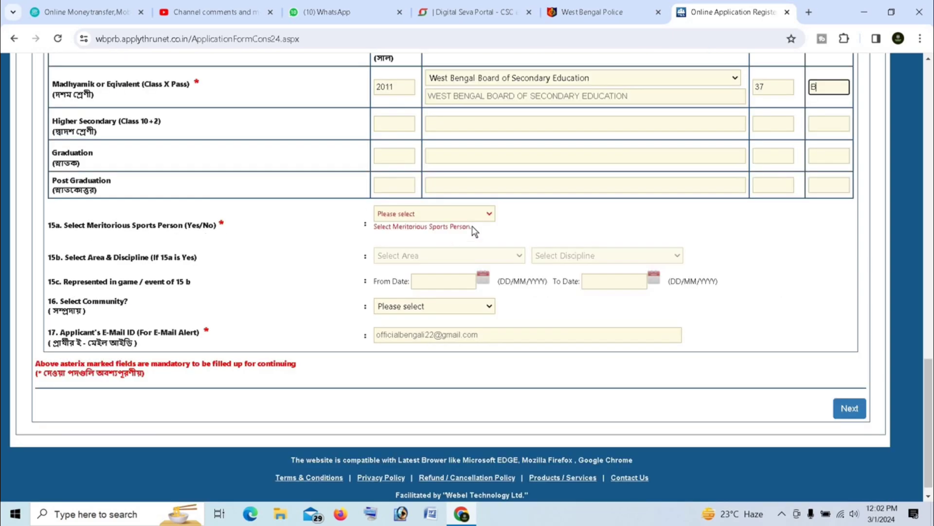
# Answer No for meritorious sports person, choose Rajbansi community, and submit the details for review
pyautogui.click(476, 214)
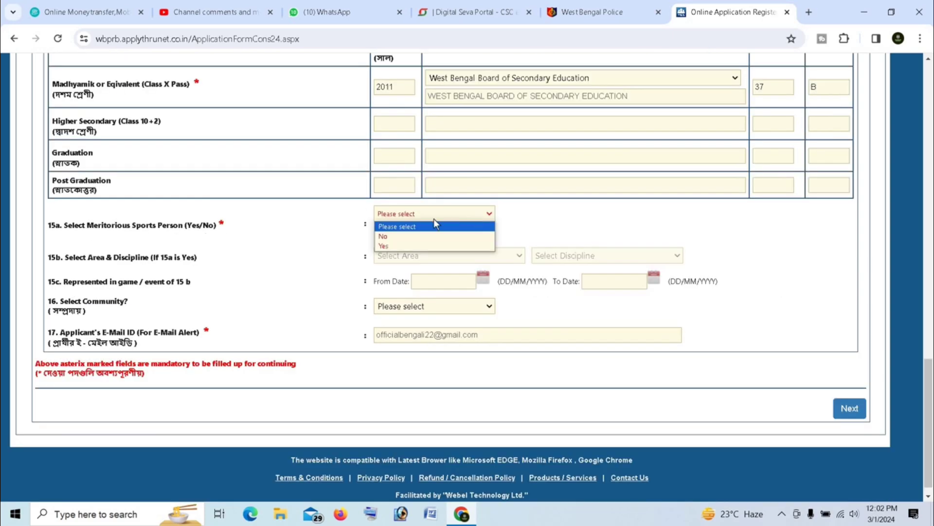
pyautogui.click(409, 236)
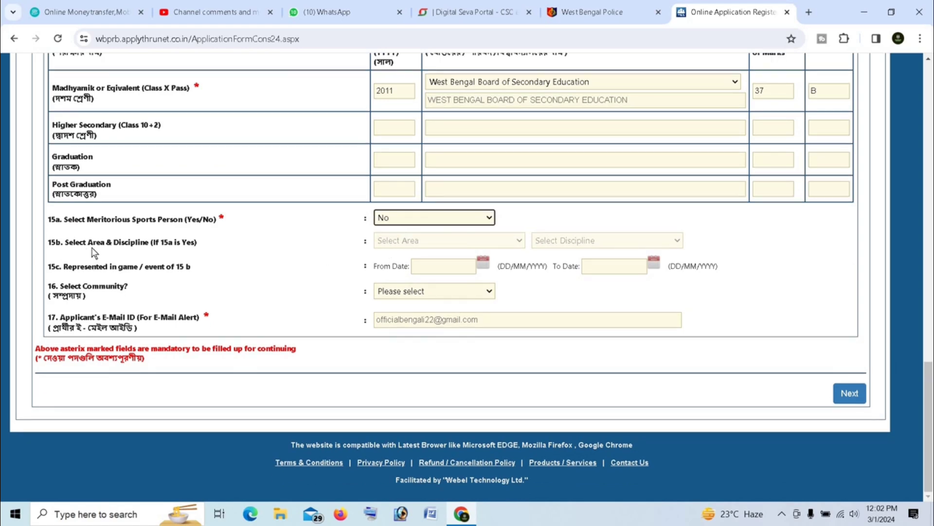
pyautogui.click(450, 244)
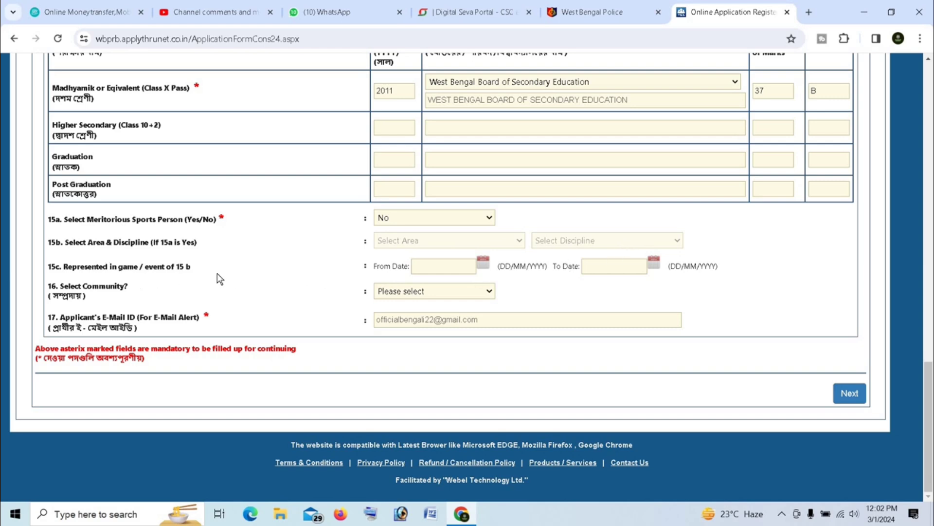
pyautogui.click(442, 291)
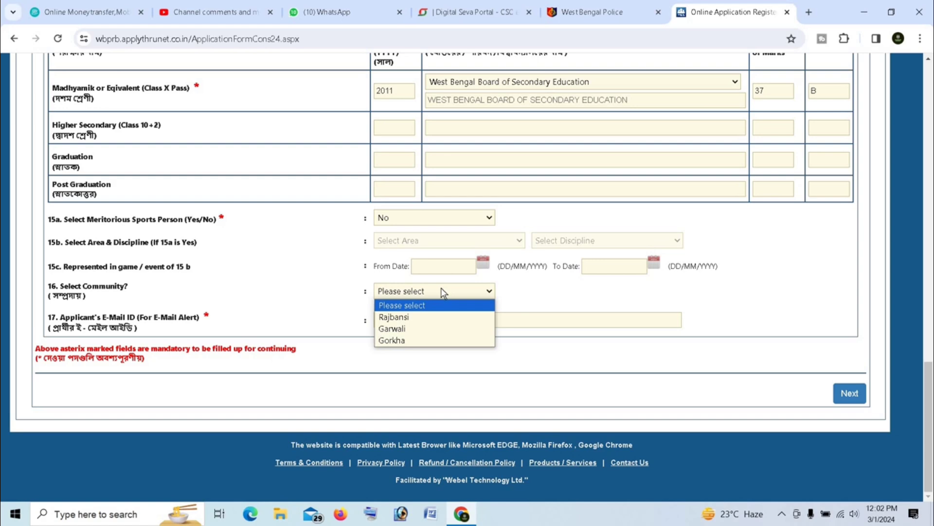
pyautogui.click(402, 317)
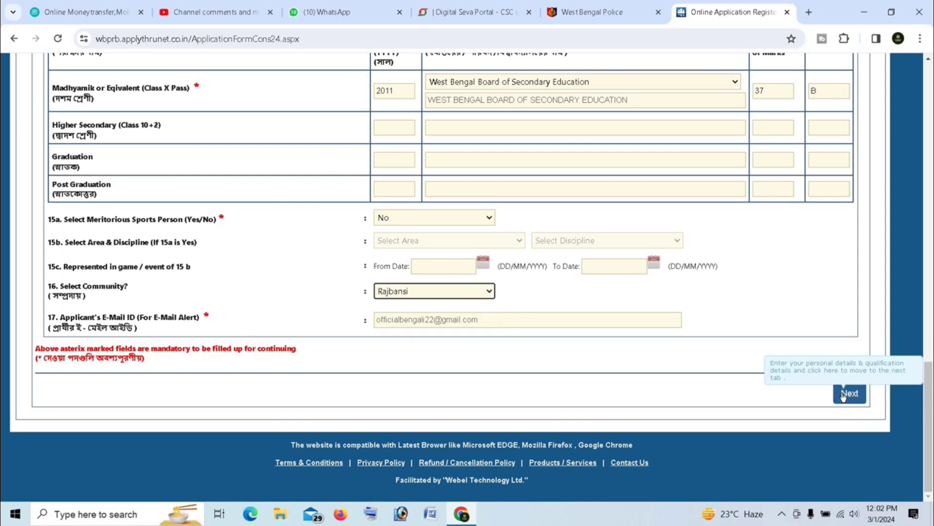
pyautogui.click(865, 398)
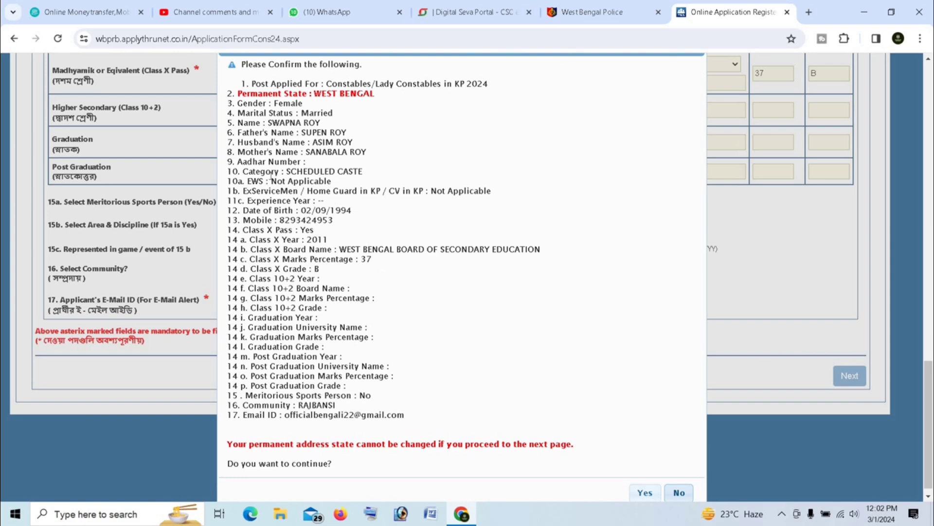
# Review the personal and qualification summary and confirm it with Yes
pyautogui.scroll(-1, 272, 175)
pyautogui.scroll(3, 302, 224)
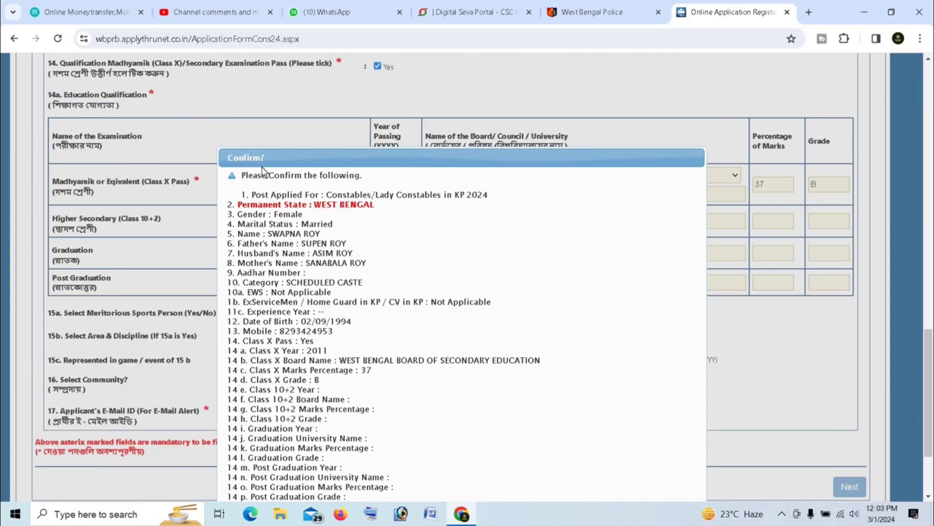
pyautogui.scroll(-3, 332, 278)
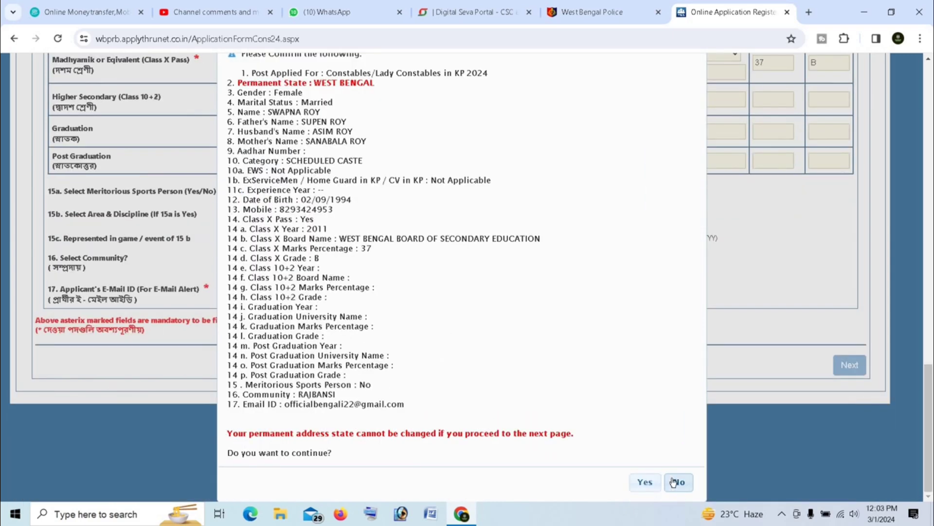
pyautogui.click(646, 482)
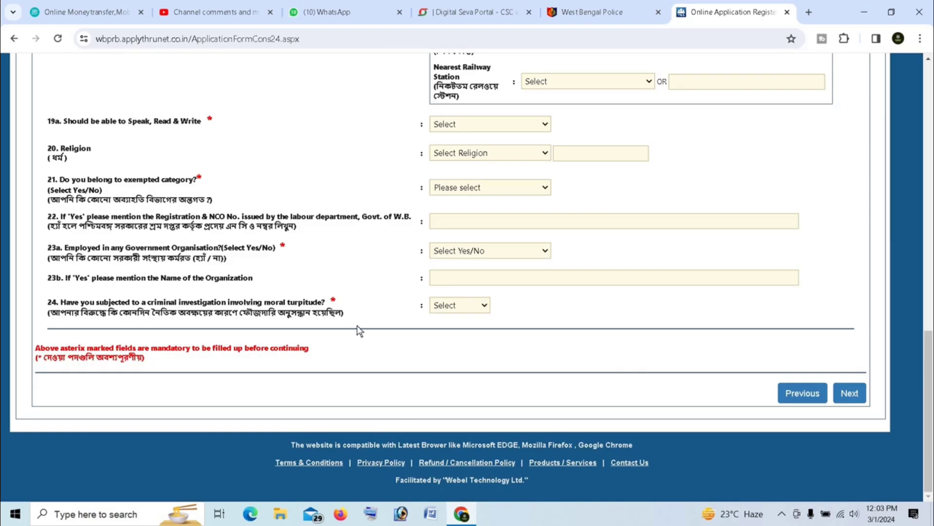
# Open the Nearest Railway Station list and scroll through it to find the station
pyautogui.scroll(1, 360, 331)
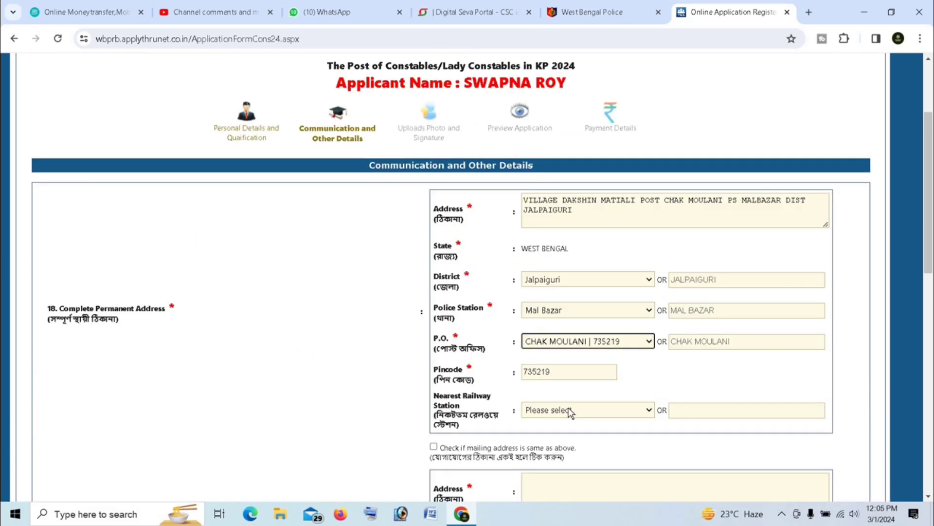
pyautogui.click(569, 410)
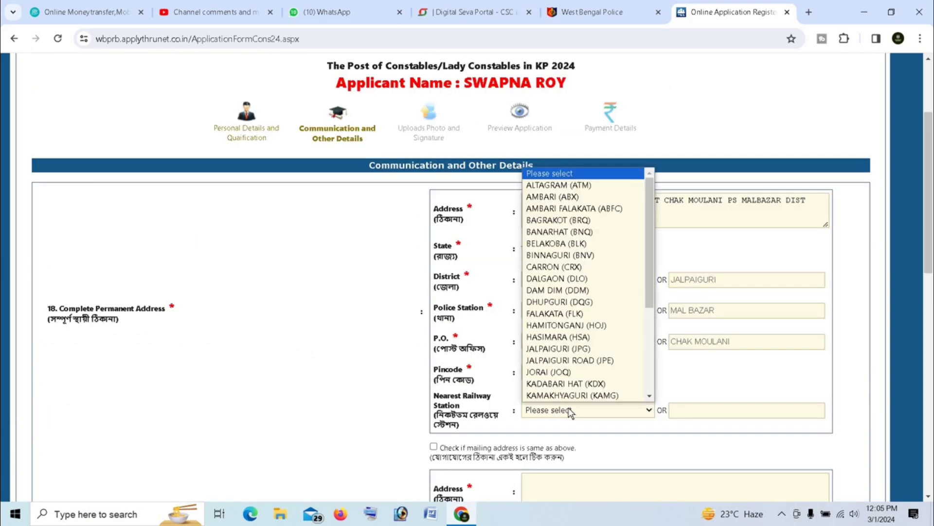
pyautogui.scroll(-1, 559, 360)
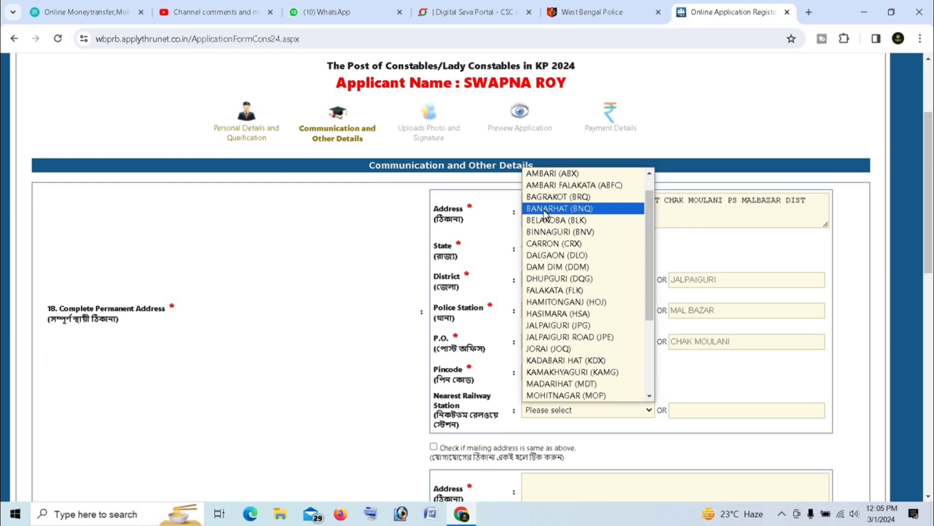
pyautogui.scroll(-5, 544, 224)
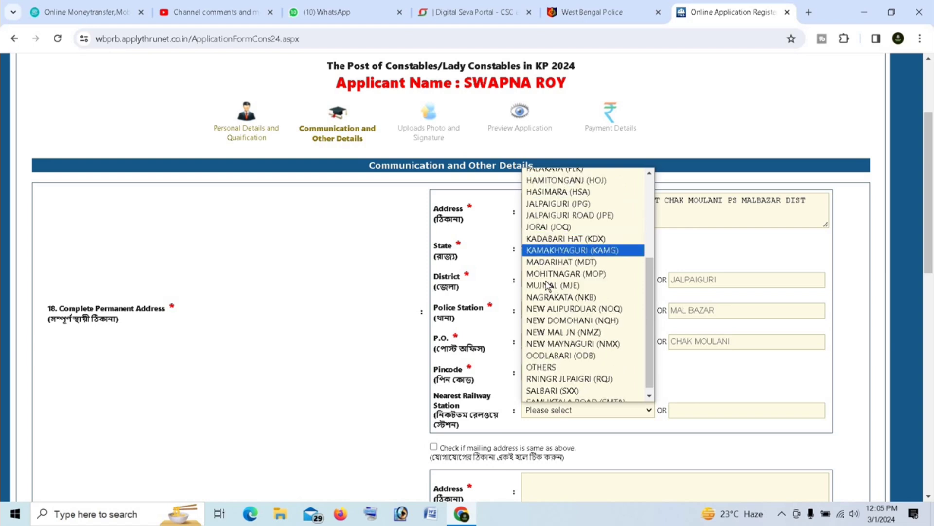
pyautogui.scroll(-1, 545, 326)
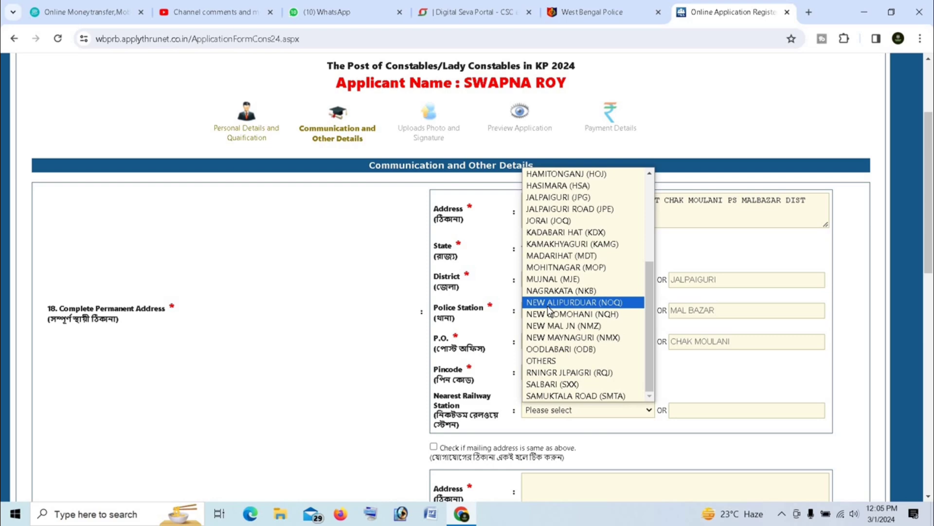
# Pick the nearest railway station and make the mailing address the same as the permanent address
pyautogui.click(565, 336)
pyautogui.scroll(-3, 435, 292)
pyautogui.click(434, 264)
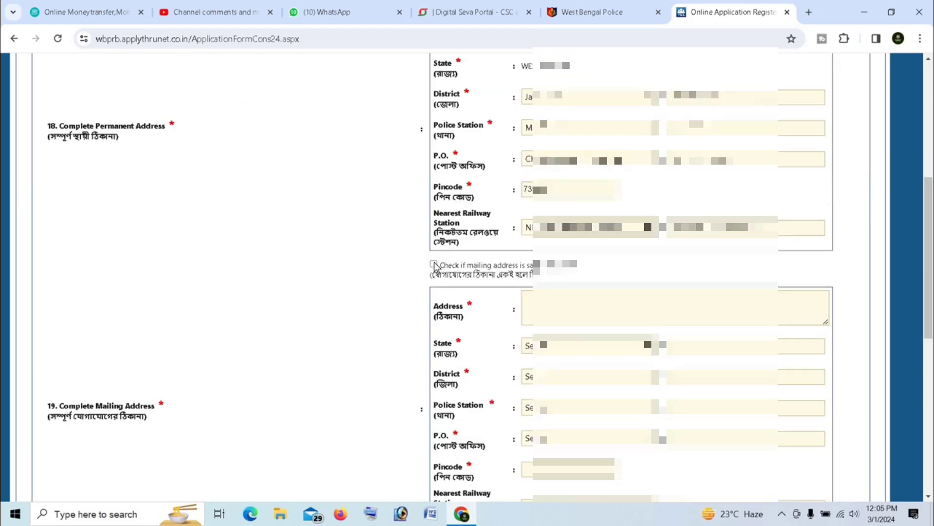
pyautogui.scroll(-5, 435, 266)
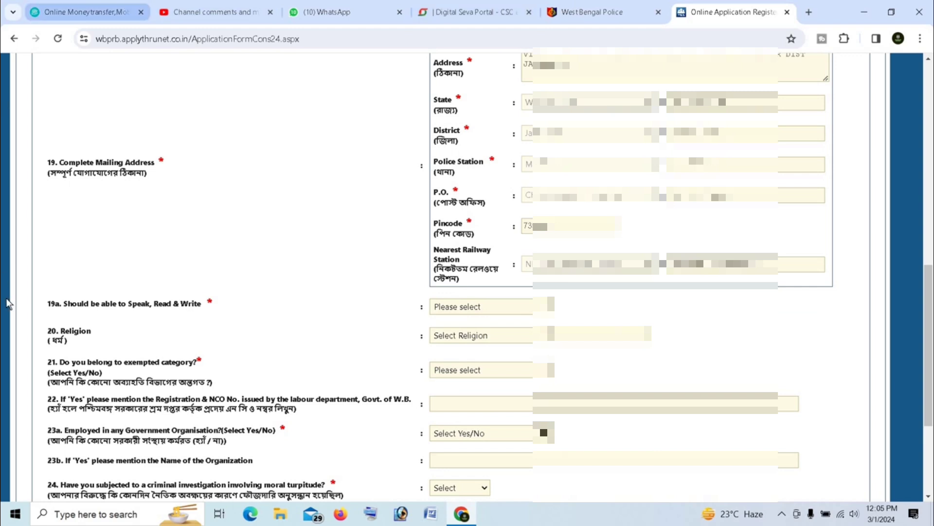
# Set language 19a to BENGALI, religion to HINDUISM, and exempted category to No
pyautogui.click(495, 302)
pyautogui.click(481, 329)
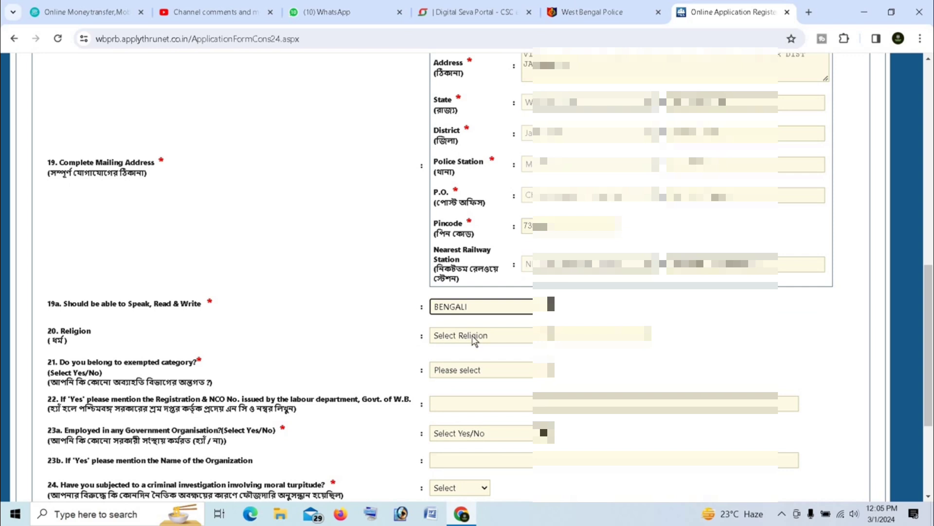
pyautogui.click(475, 336)
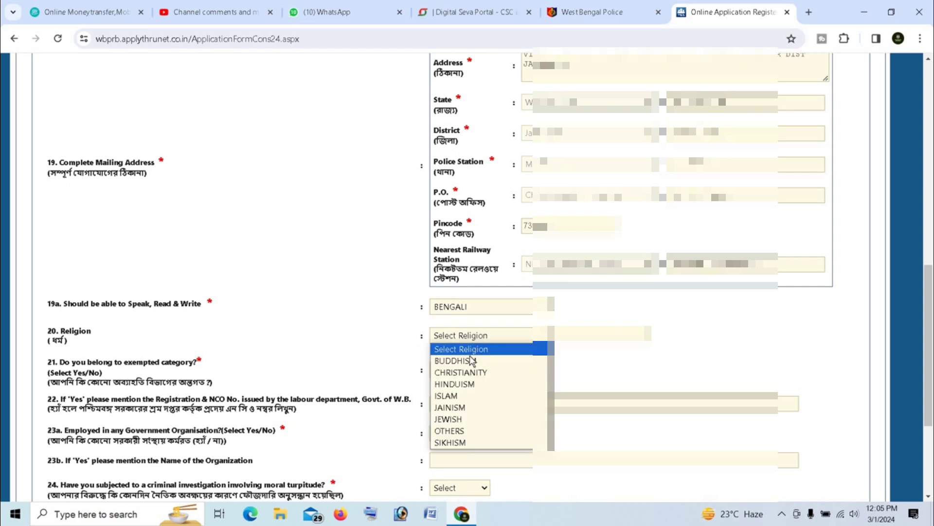
pyautogui.click(467, 384)
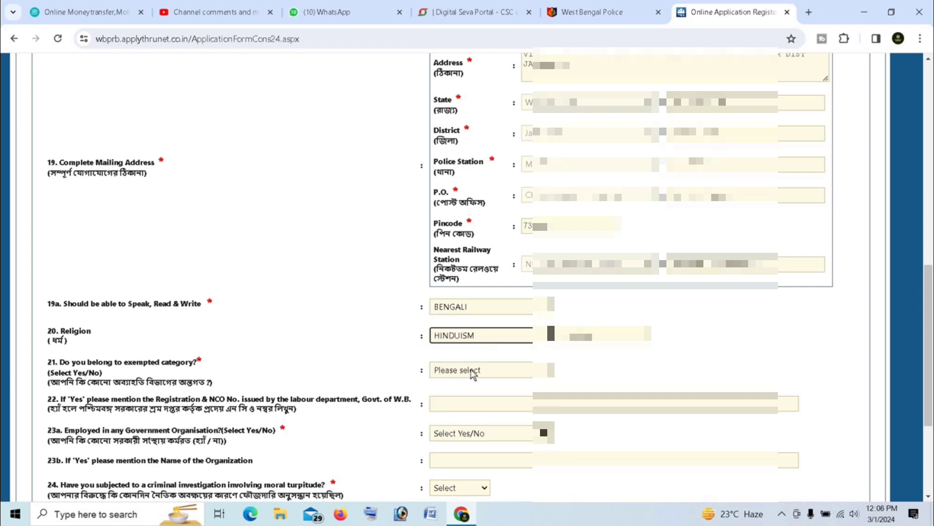
pyautogui.click(474, 371)
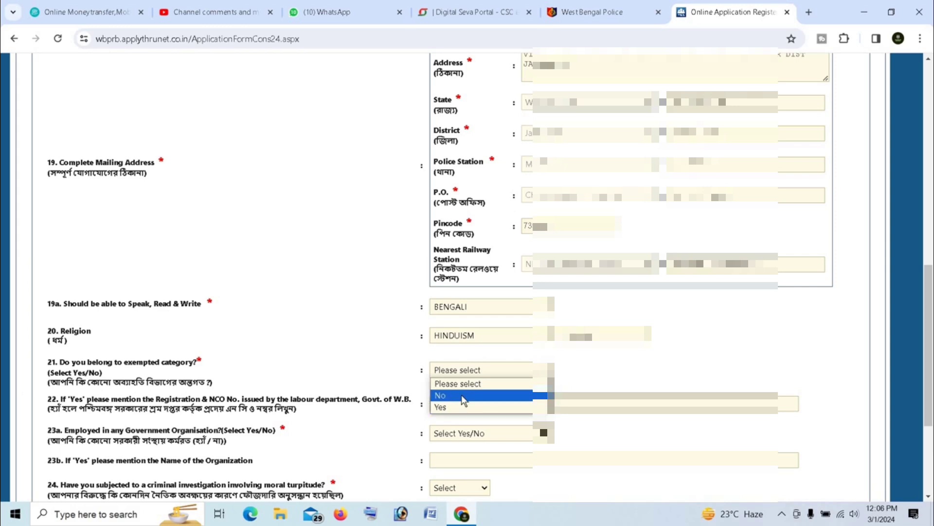
pyautogui.click(462, 397)
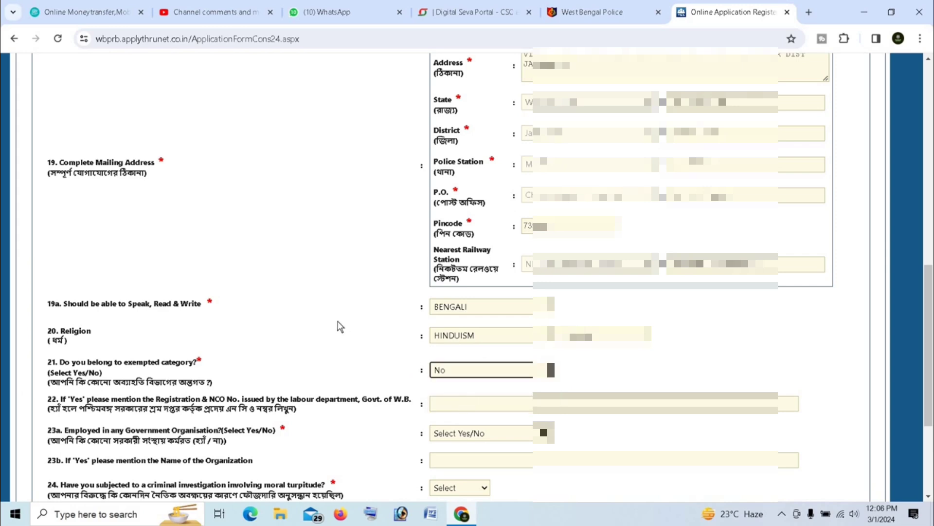
pyautogui.scroll(-1, 340, 326)
pyautogui.scroll(-1, 340, 326)
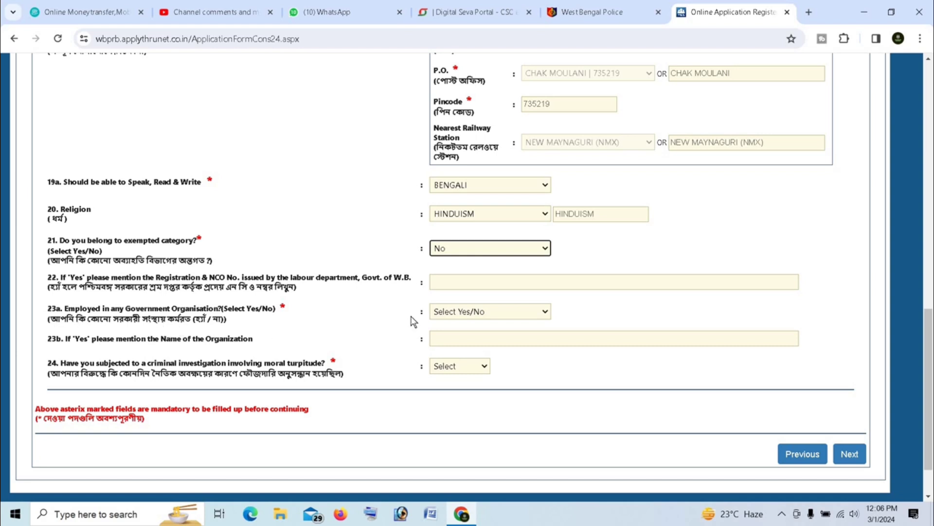
# Answer No to government employment and criminal investigation, then submit and confirm the page
pyautogui.click(451, 317)
pyautogui.click(456, 346)
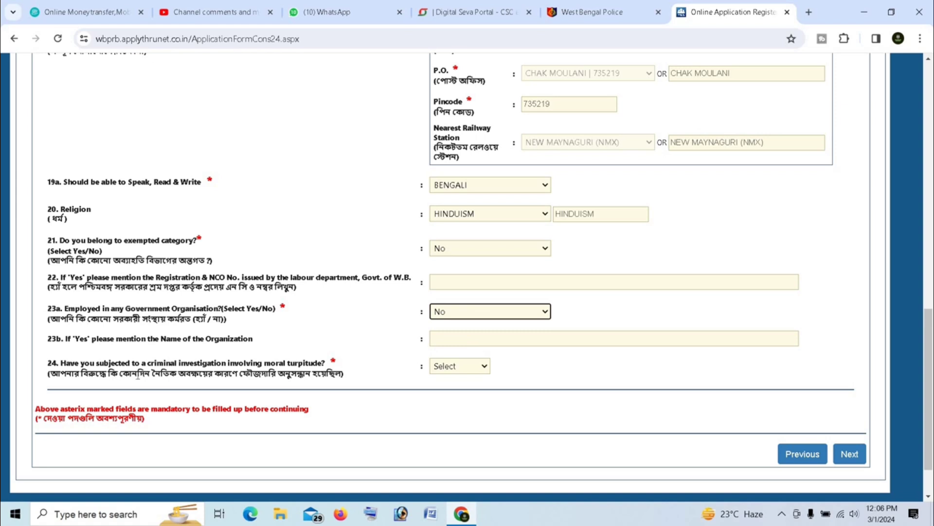
pyautogui.click(458, 366)
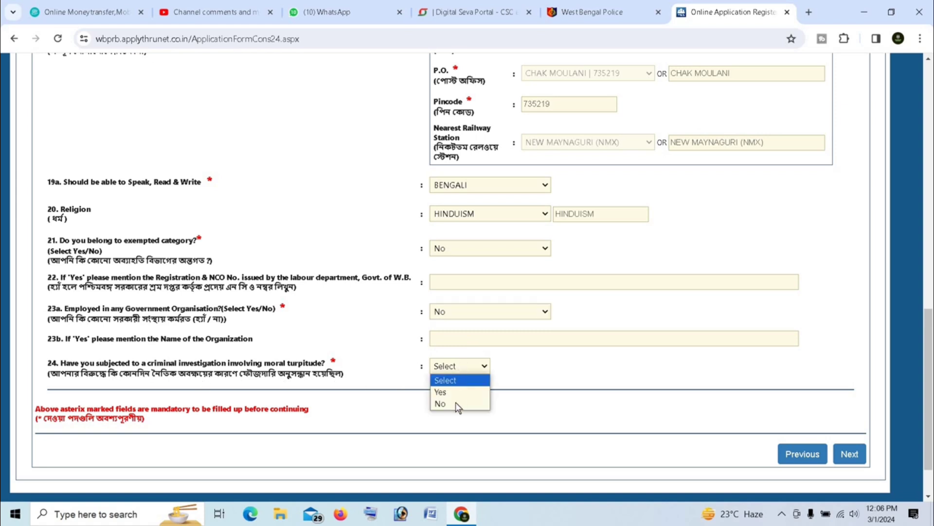
pyautogui.click(456, 402)
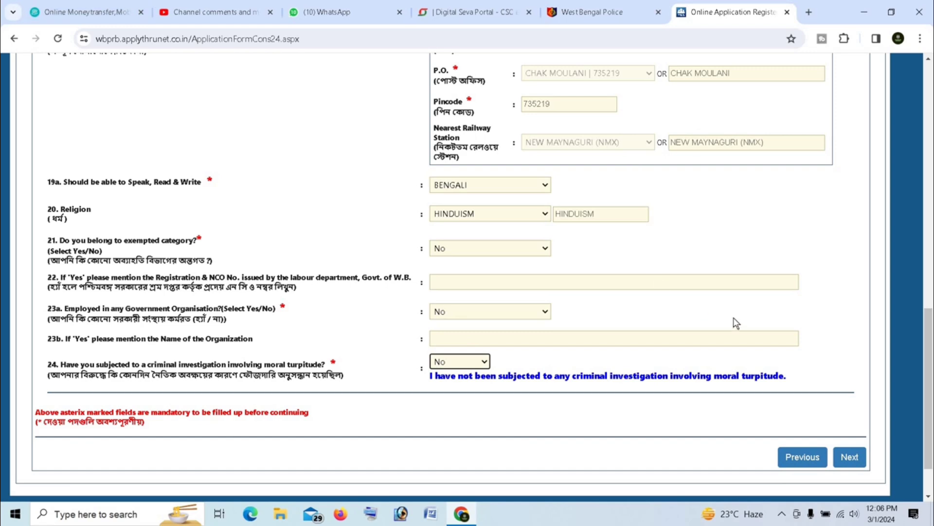
pyautogui.scroll(-1, 737, 325)
pyautogui.click(850, 395)
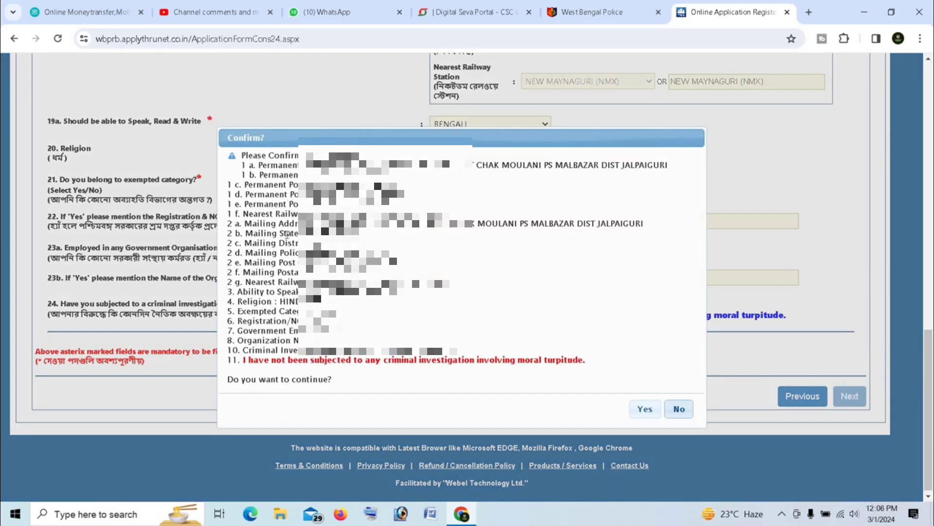
pyautogui.click(654, 409)
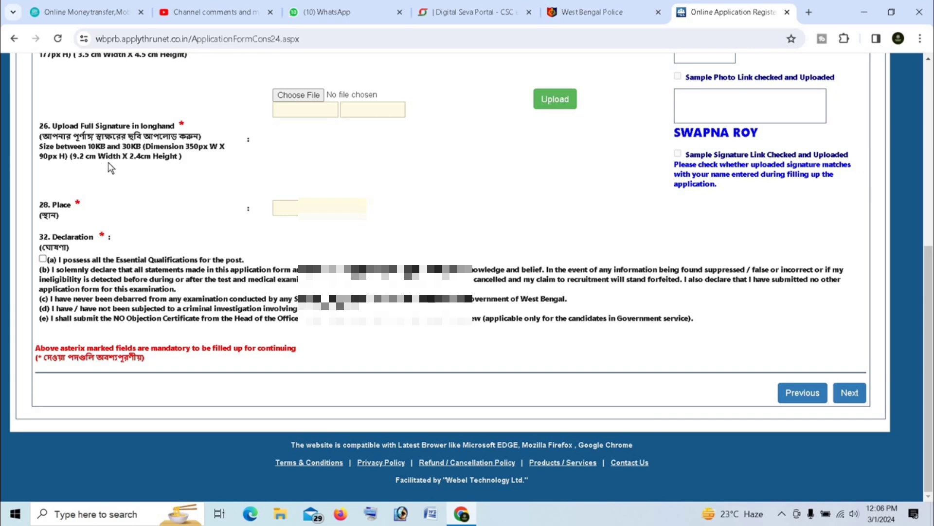
# Upload the applicant's photo JPG
pyautogui.click(297, 96)
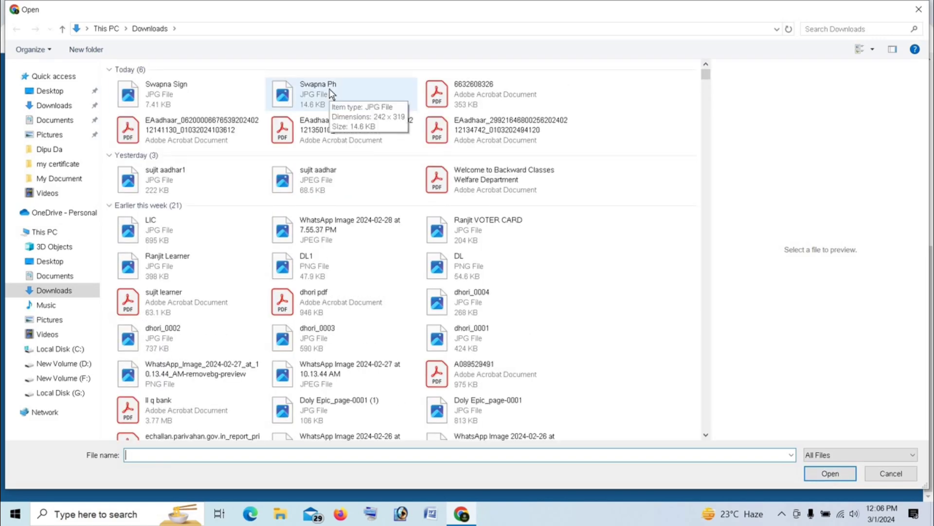
pyautogui.click(332, 94)
pyautogui.click(830, 474)
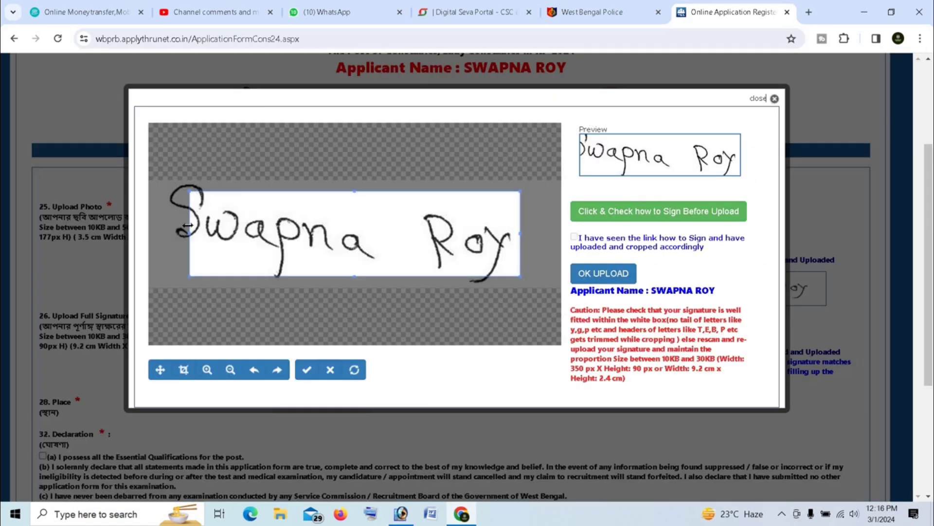
# Widen the signature crop on both sides, acknowledge the signing guide, and upload the signature
pyautogui.moveTo(186, 236); pyautogui.dragTo(146, 236)
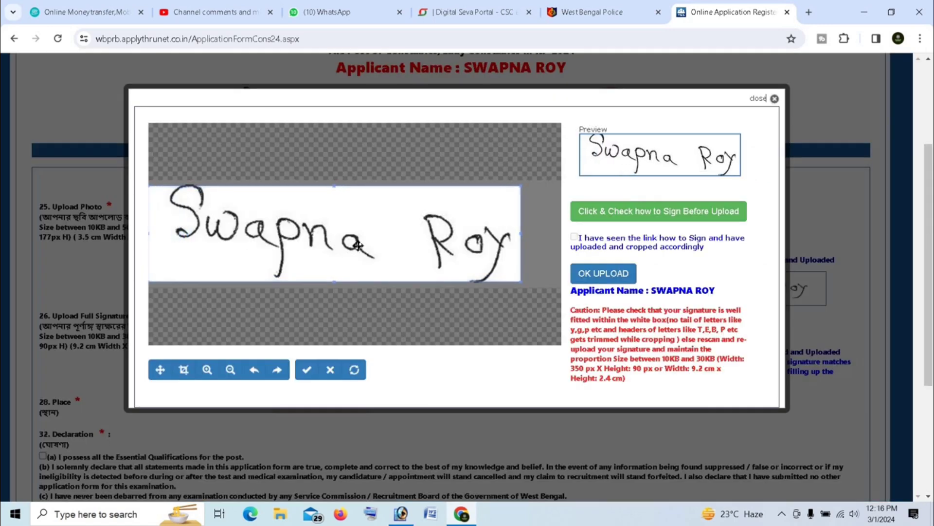
pyautogui.moveTo(521, 233); pyautogui.dragTo(556, 238)
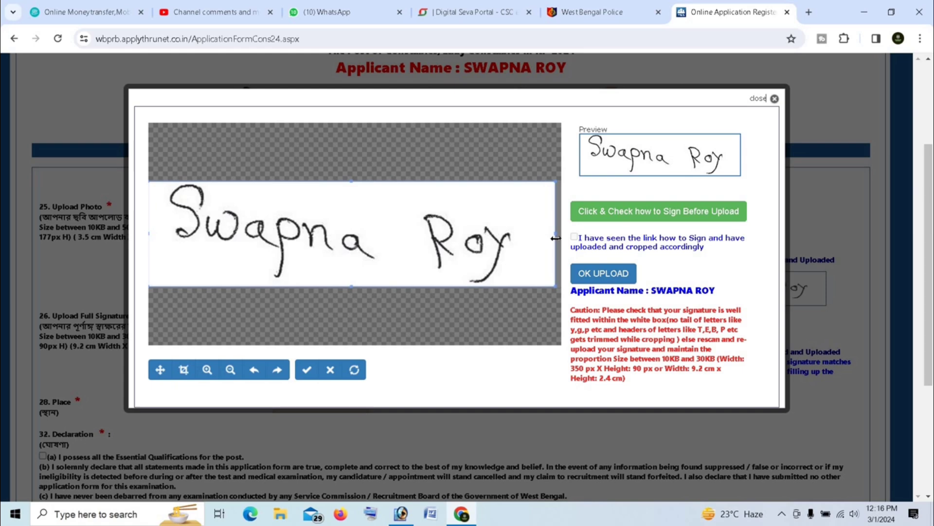
pyautogui.click(639, 215)
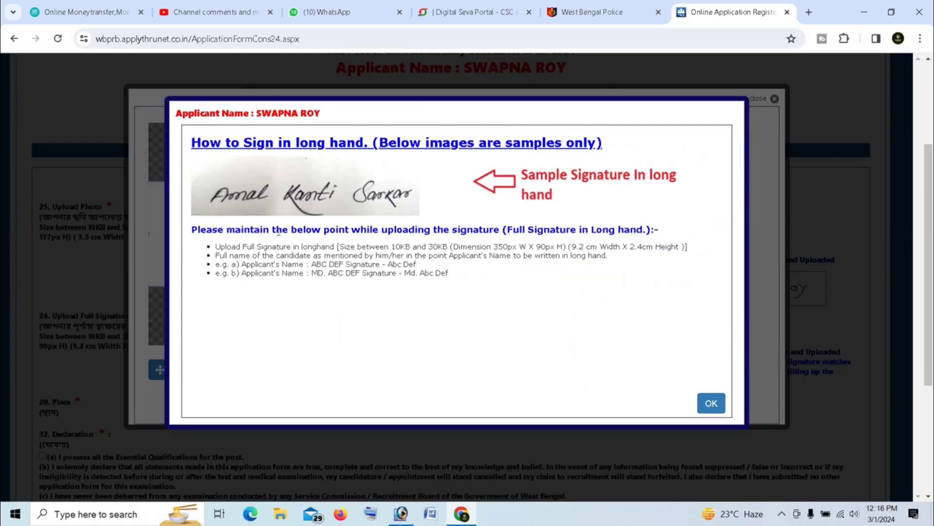
pyautogui.click(712, 403)
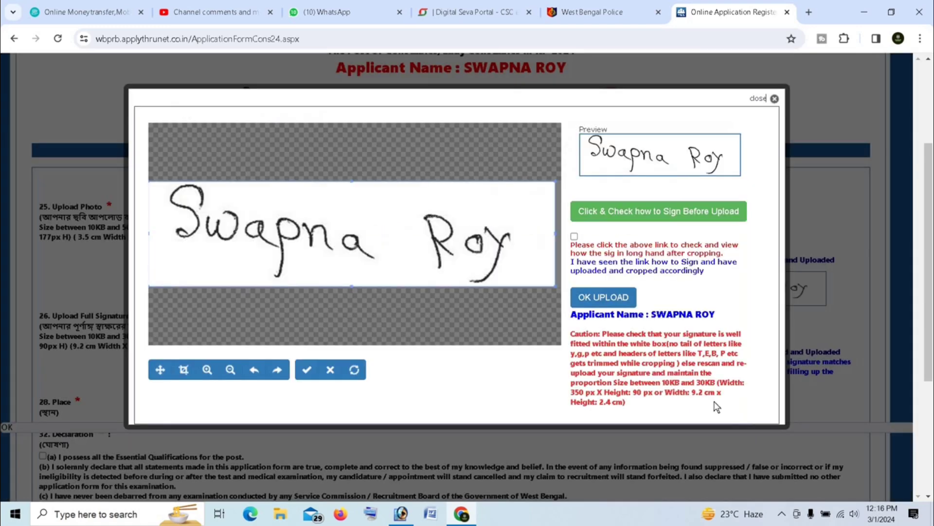
pyautogui.click(575, 237)
pyautogui.click(602, 274)
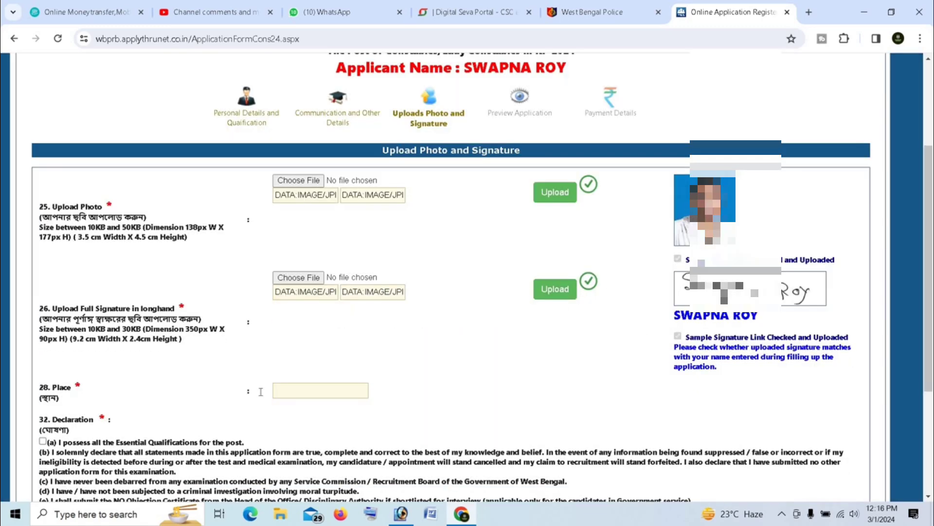
# Set the place to CHAK MOULANI, accept declaration (a), and confirm with Next and Yes
pyautogui.click(319, 388)
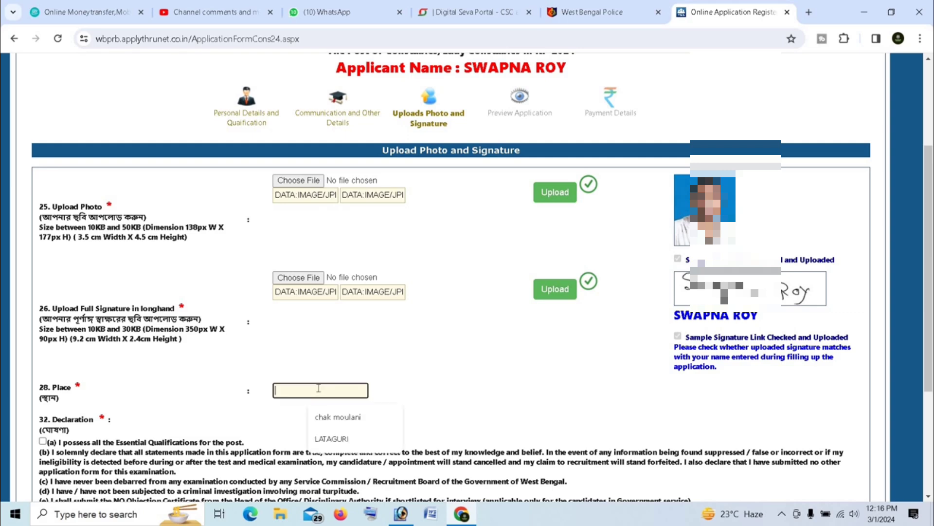
pyautogui.click(336, 419)
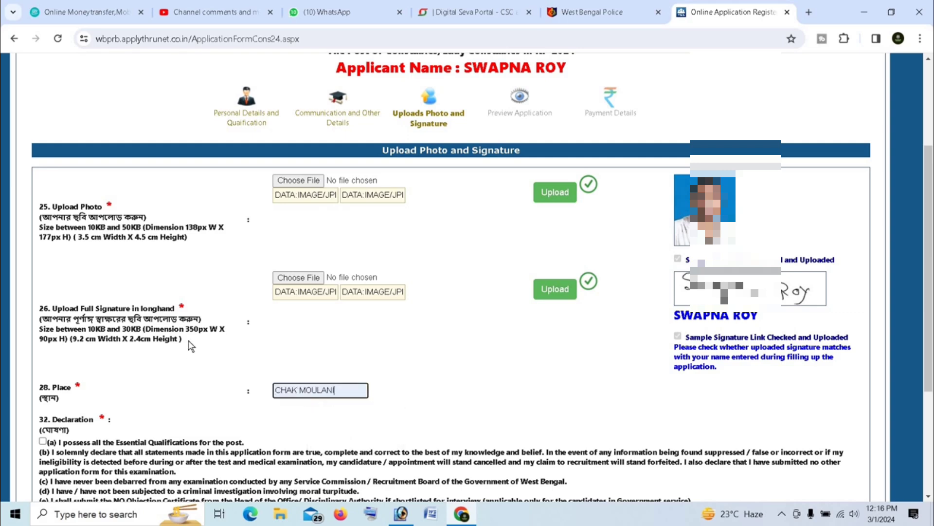
pyautogui.scroll(-1, 189, 340)
pyautogui.scroll(-2, 188, 340)
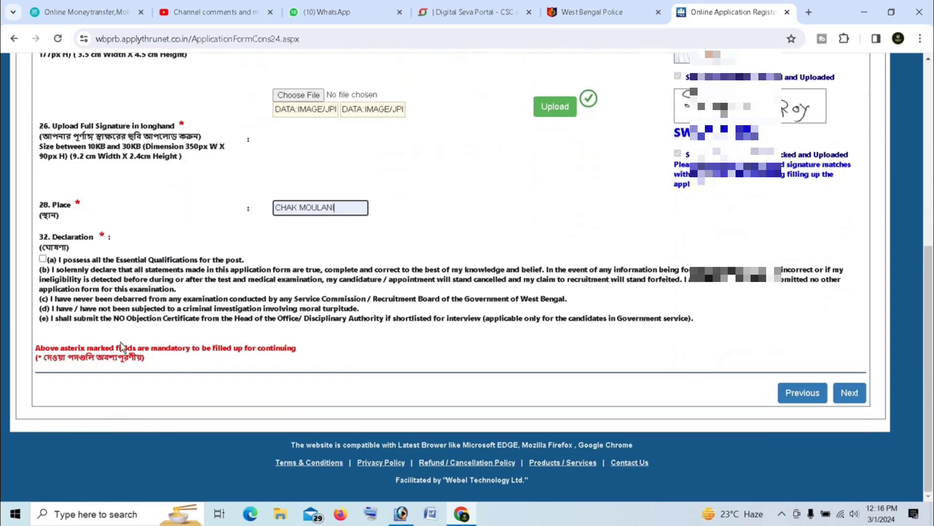
pyautogui.click(43, 259)
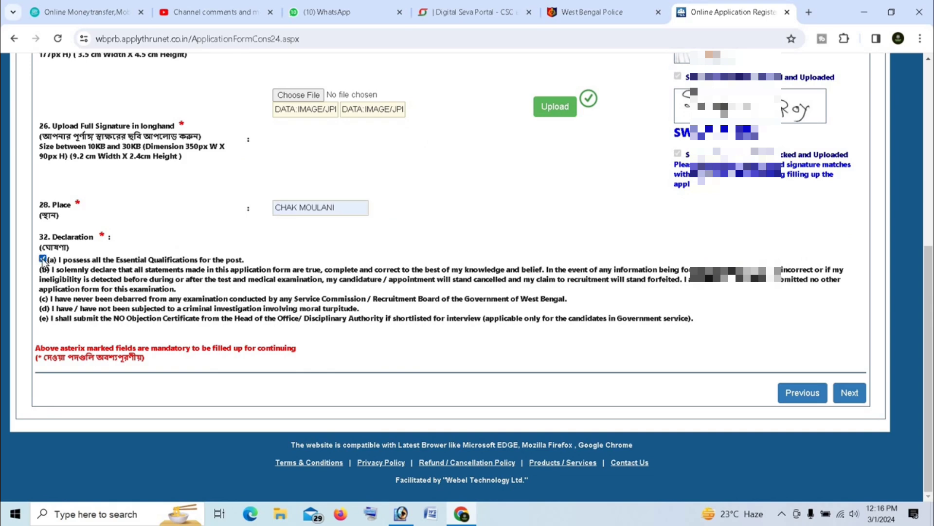
pyautogui.click(849, 392)
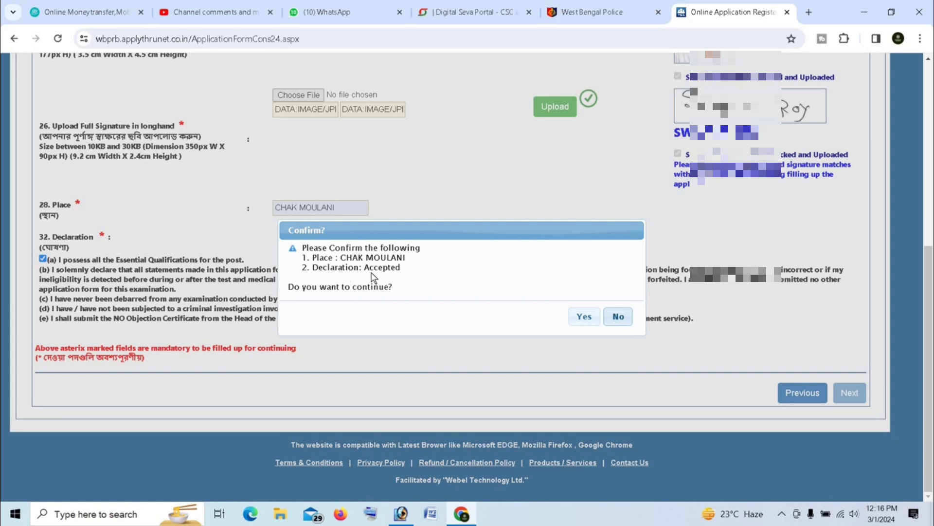
pyautogui.click(583, 319)
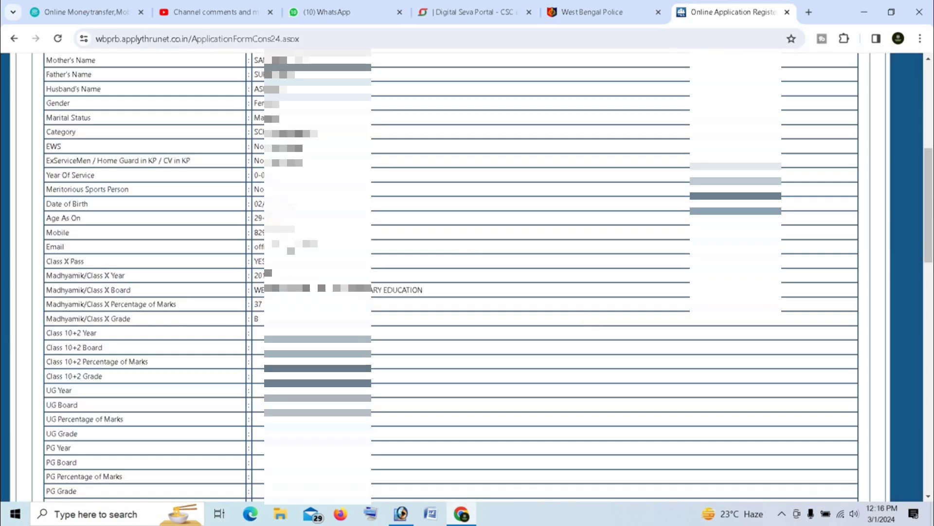
# Tick the name, mother's name, category, ExServiceMen and both address checks, then confirm the verified data
pyautogui.scroll(-15, 553, 330)
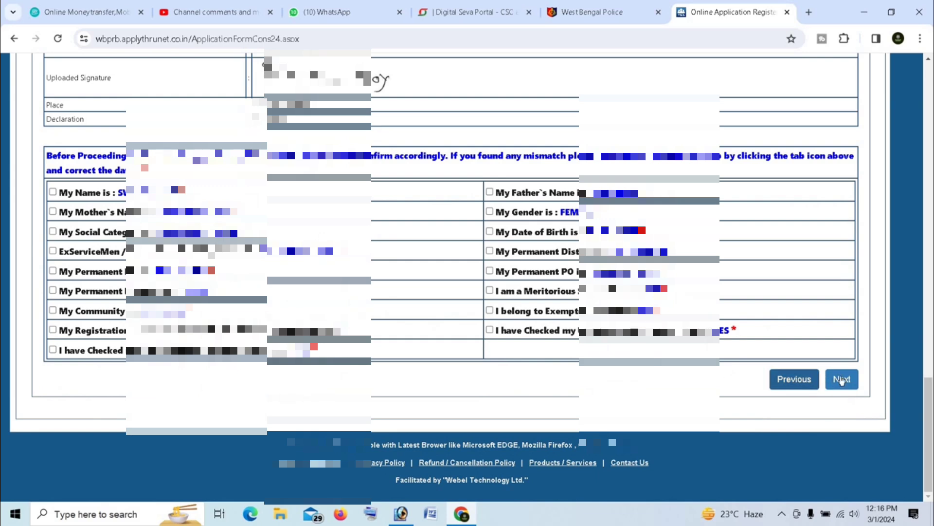
pyautogui.click(844, 380)
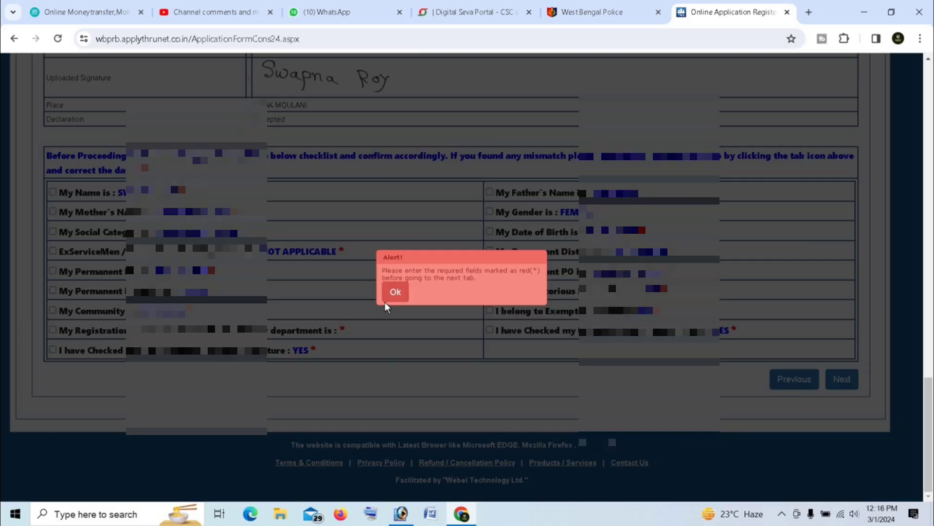
pyautogui.click(395, 292)
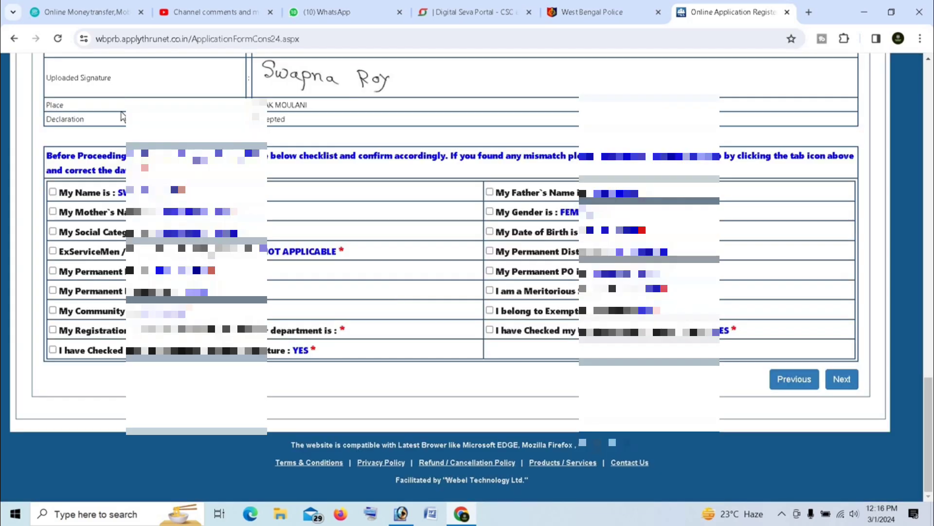
pyautogui.click(53, 191)
pyautogui.click(52, 232)
pyautogui.click(52, 211)
pyautogui.click(53, 251)
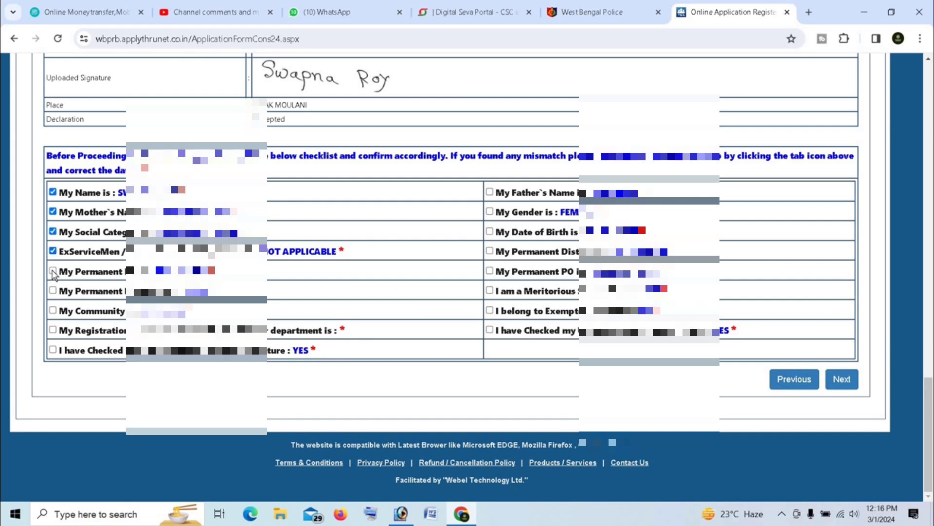
pyautogui.click(53, 272)
pyautogui.click(53, 291)
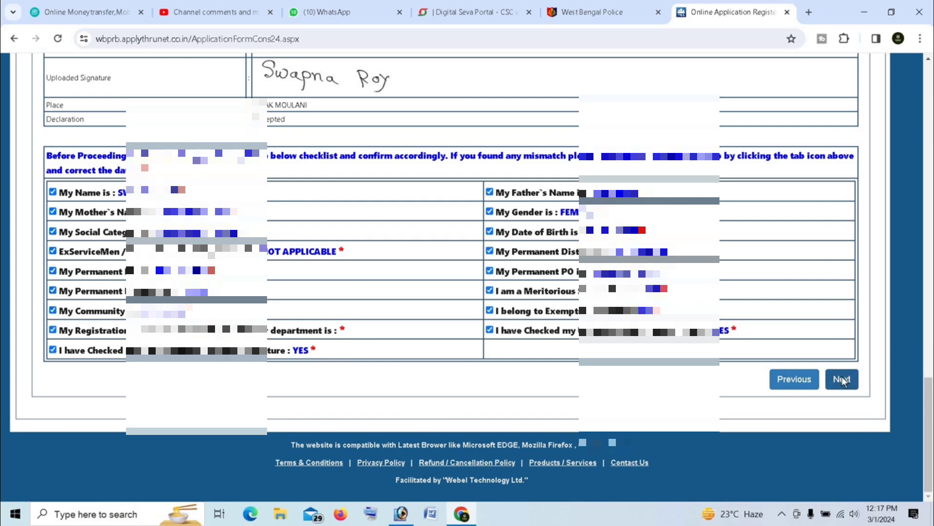
pyautogui.click(843, 380)
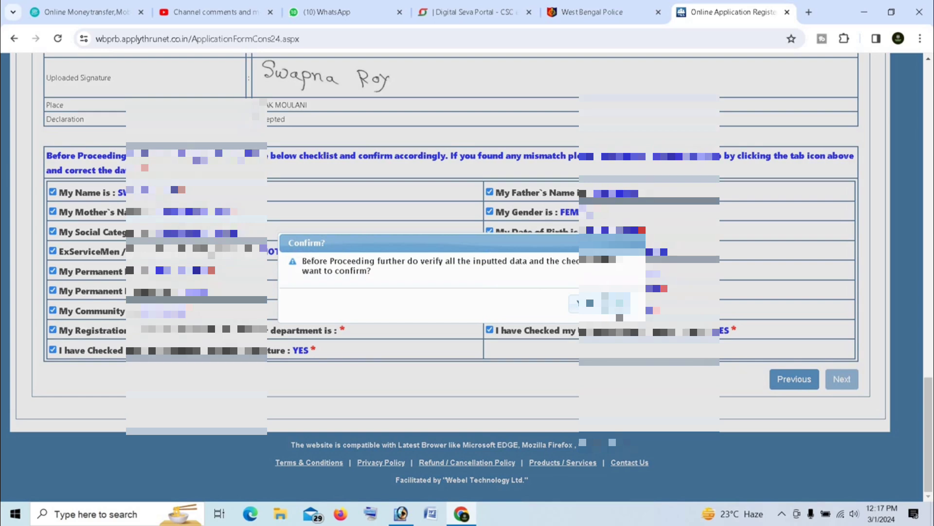
pyautogui.click(587, 309)
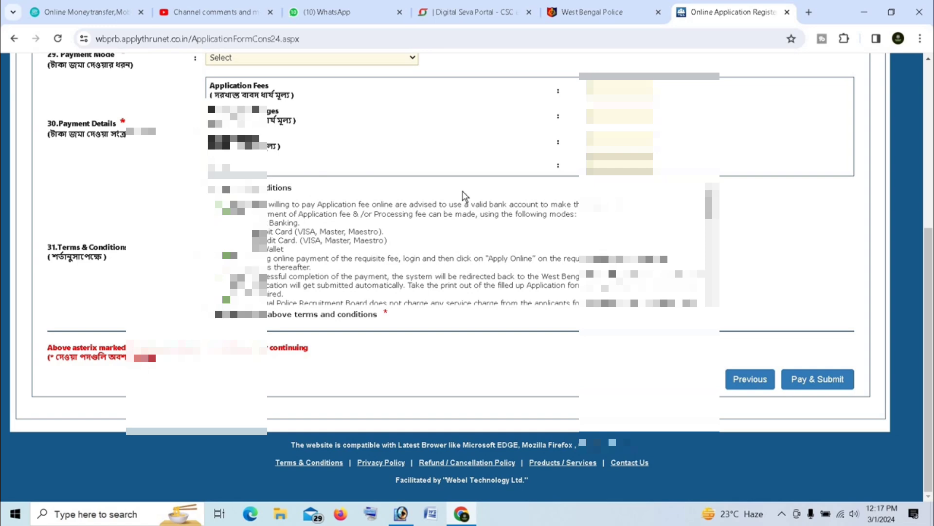
# Choose HDFC PAYU | Bill Desk online payment, accept the terms, and confirm Pay & Submit
pyautogui.scroll(3, 462, 191)
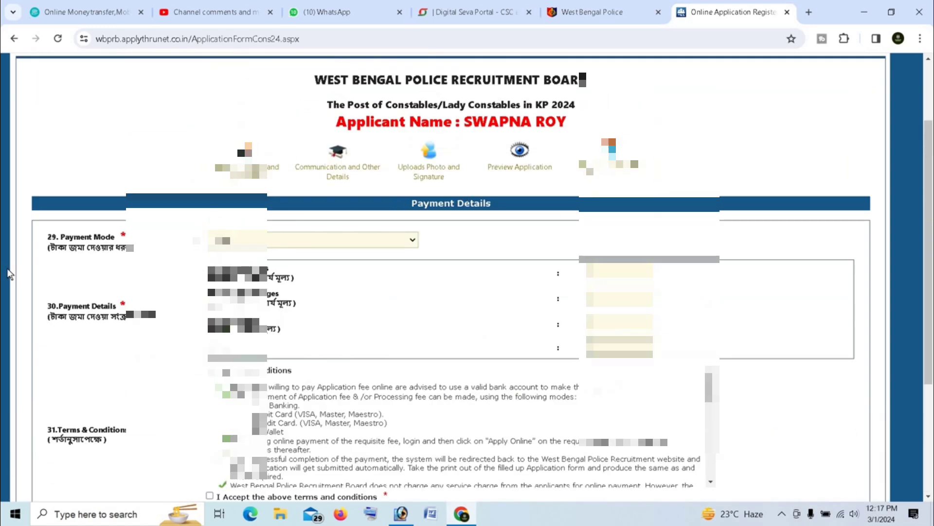
pyautogui.click(362, 240)
pyautogui.click(290, 265)
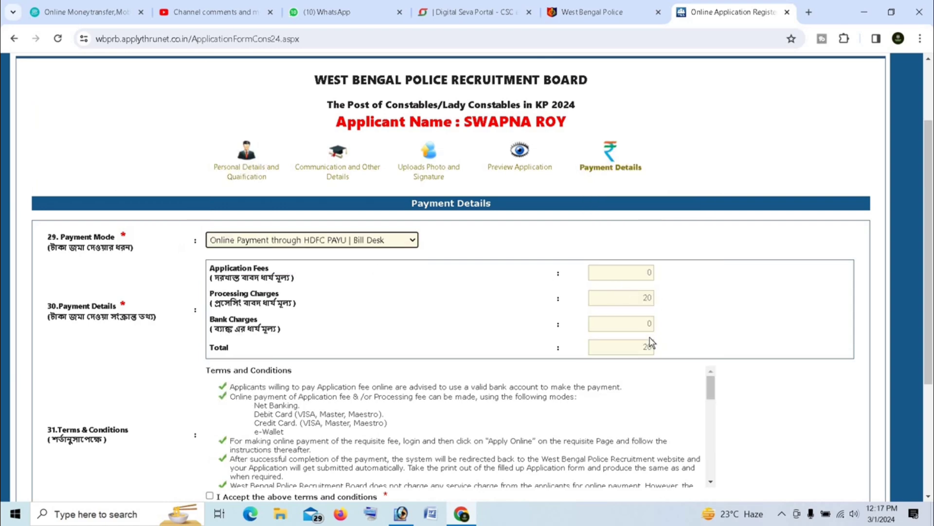
pyautogui.scroll(-3, 499, 300)
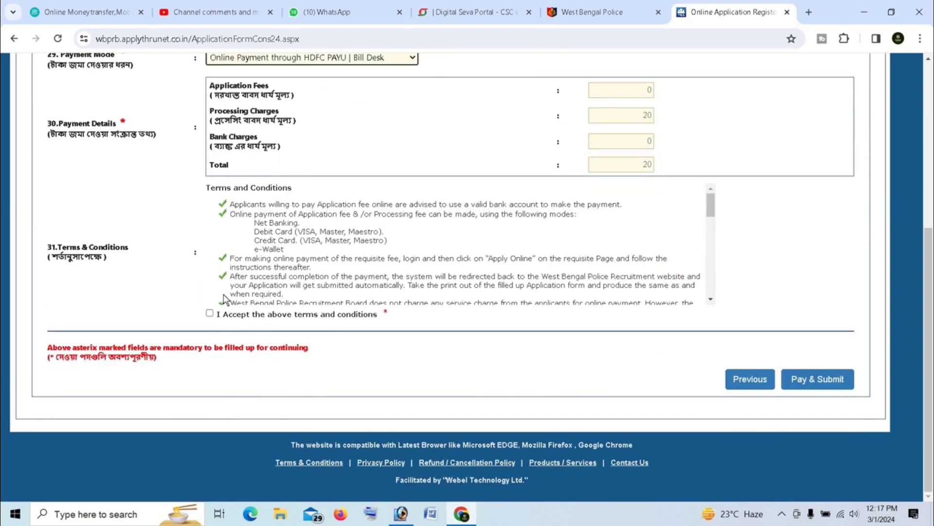
pyautogui.click(209, 314)
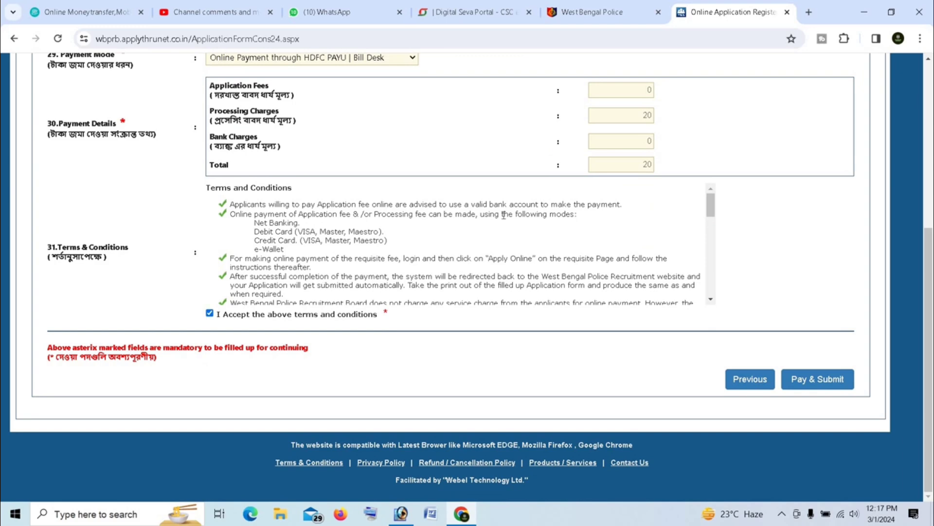
pyautogui.scroll(-10, 504, 215)
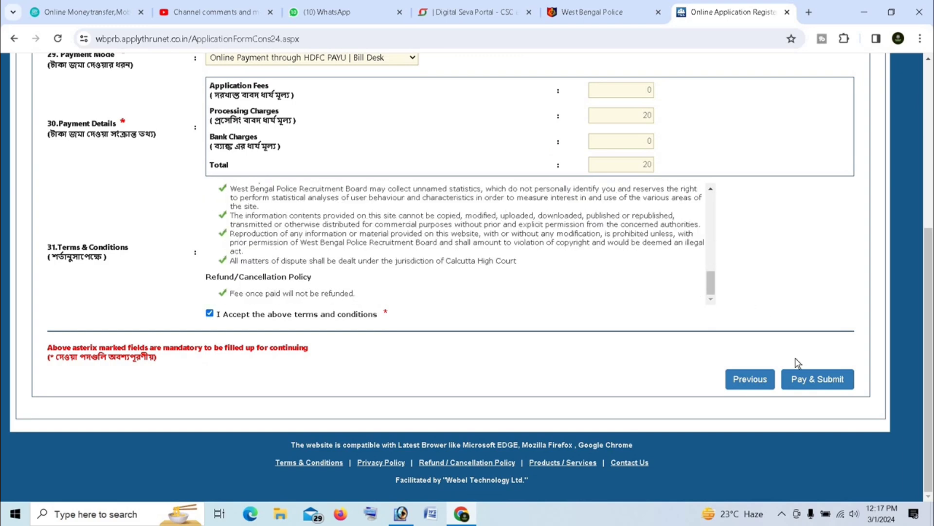
pyautogui.click(812, 383)
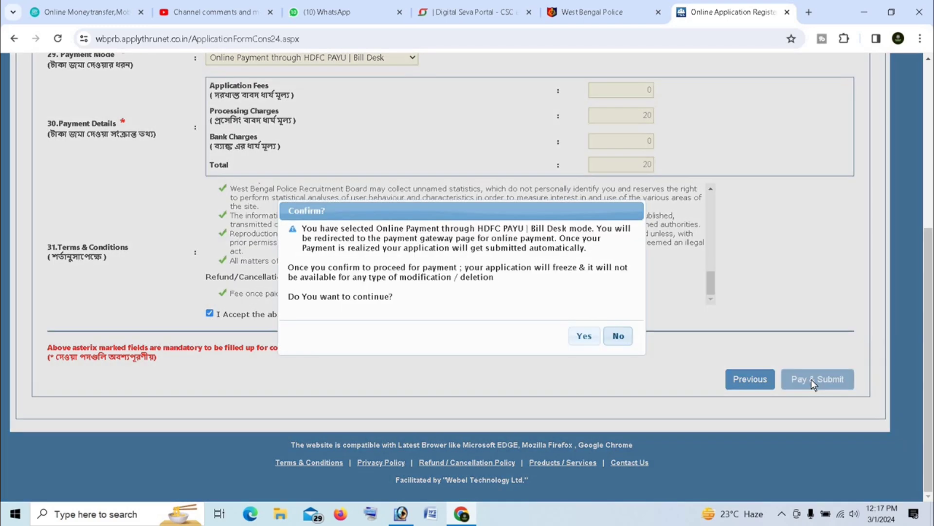
pyautogui.click(583, 337)
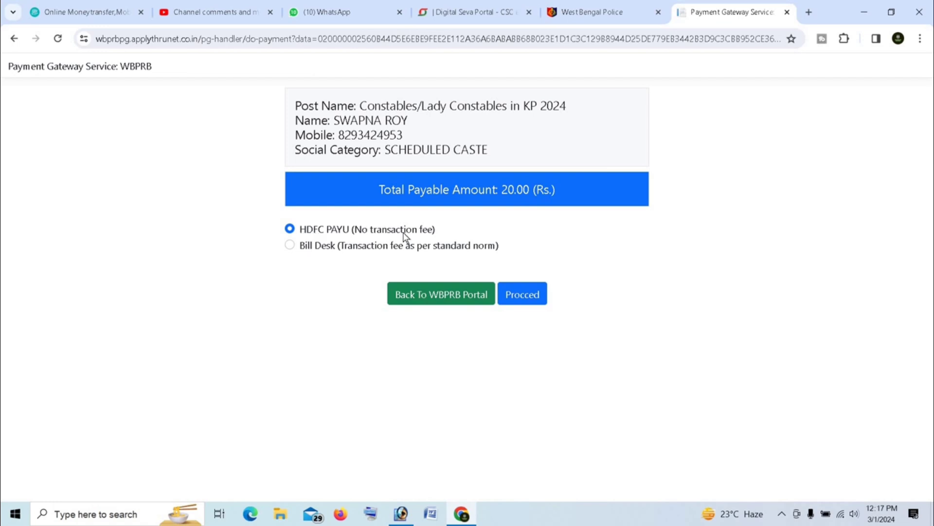
# Proceed with HDFC PAYU and choose UPI as the payment method
pyautogui.click(520, 298)
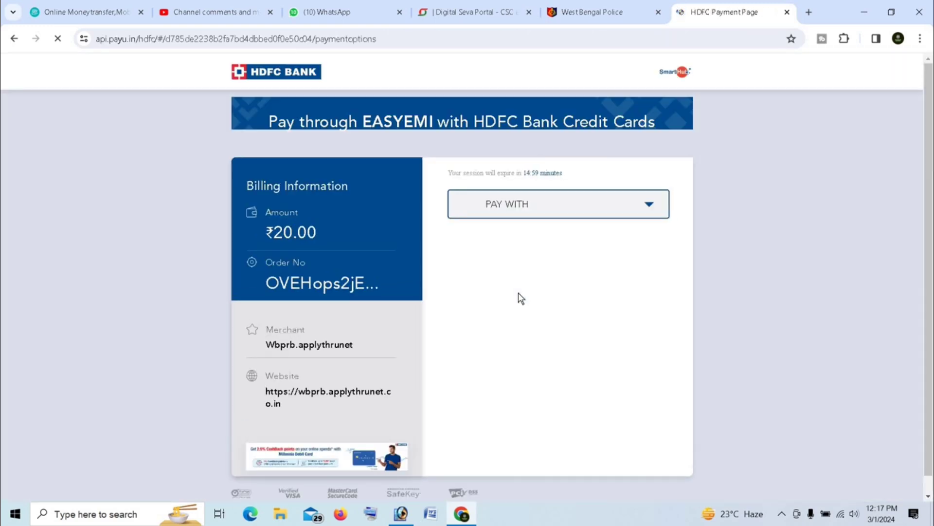
pyautogui.click(607, 209)
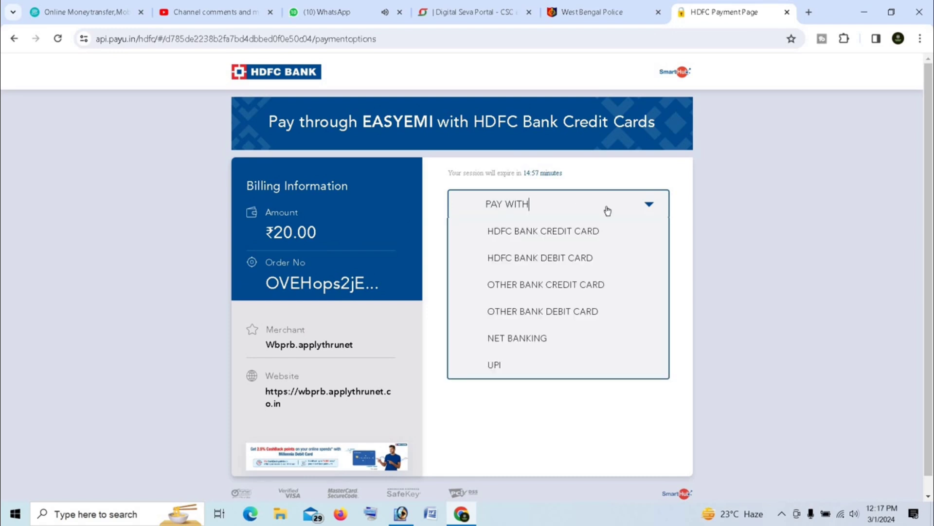
pyautogui.click(506, 379)
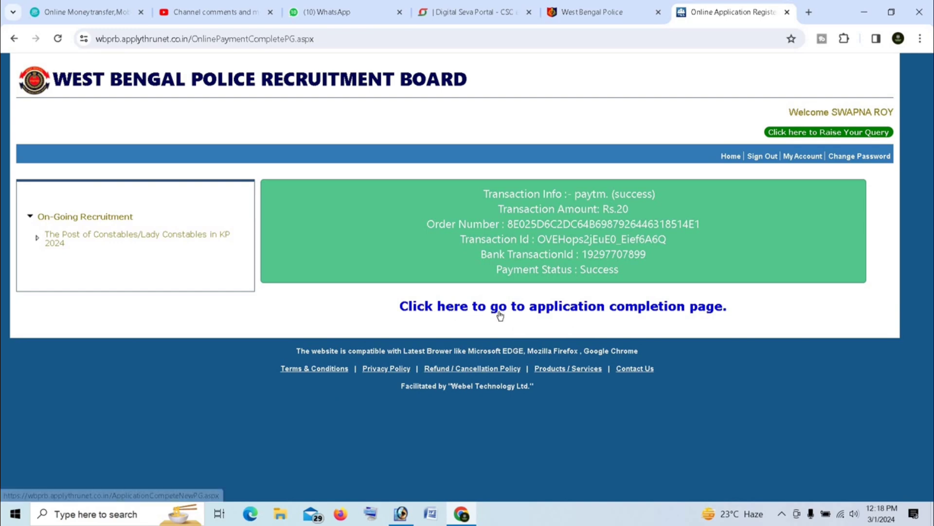
# Go to the application completion page and open the filled-up form for printing
pyautogui.click(642, 309)
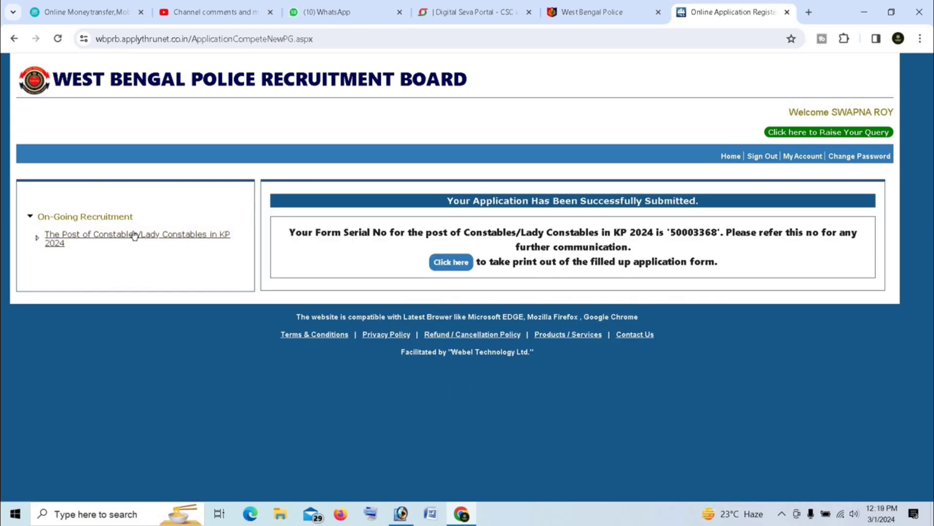
pyautogui.click(445, 269)
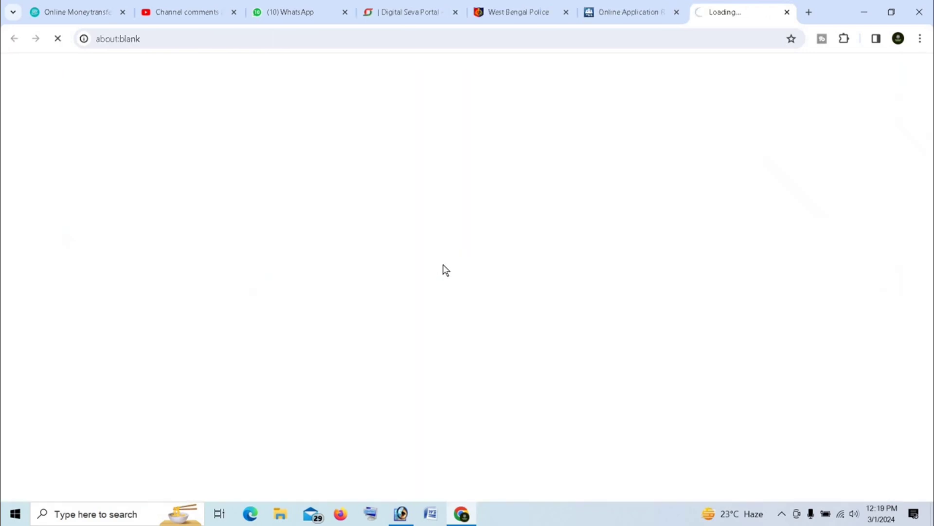